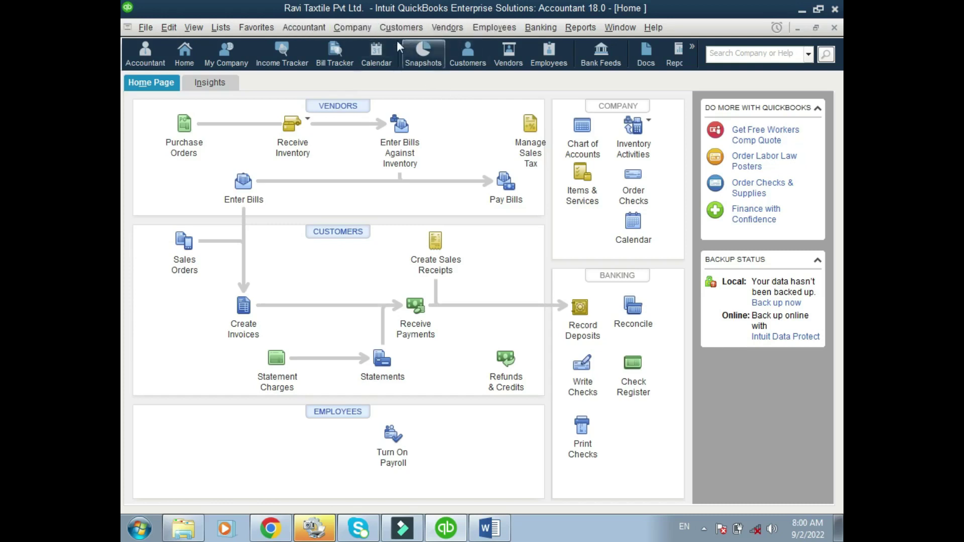
{"action": "left_click", "coordinate": [452, 28]}
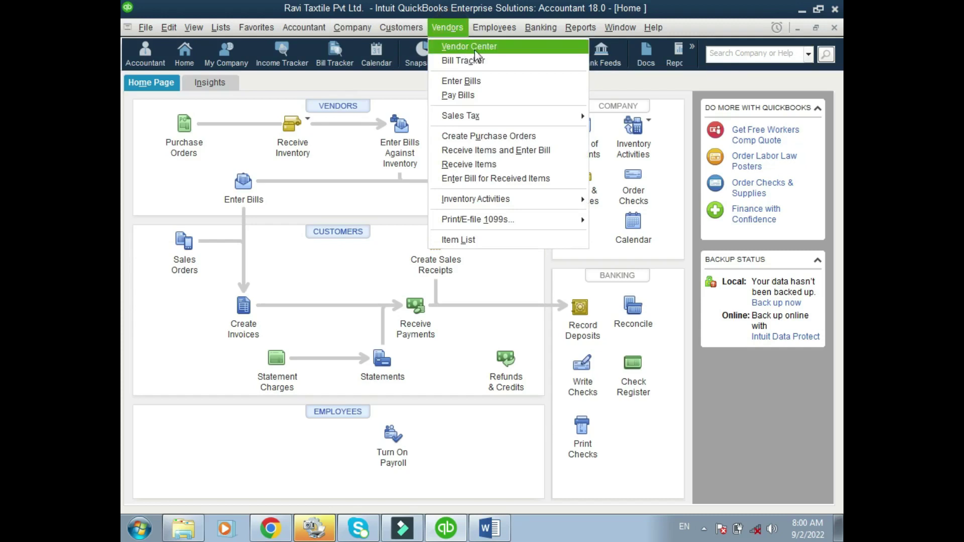
{"action": "left_click", "coordinate": [335, 110]}
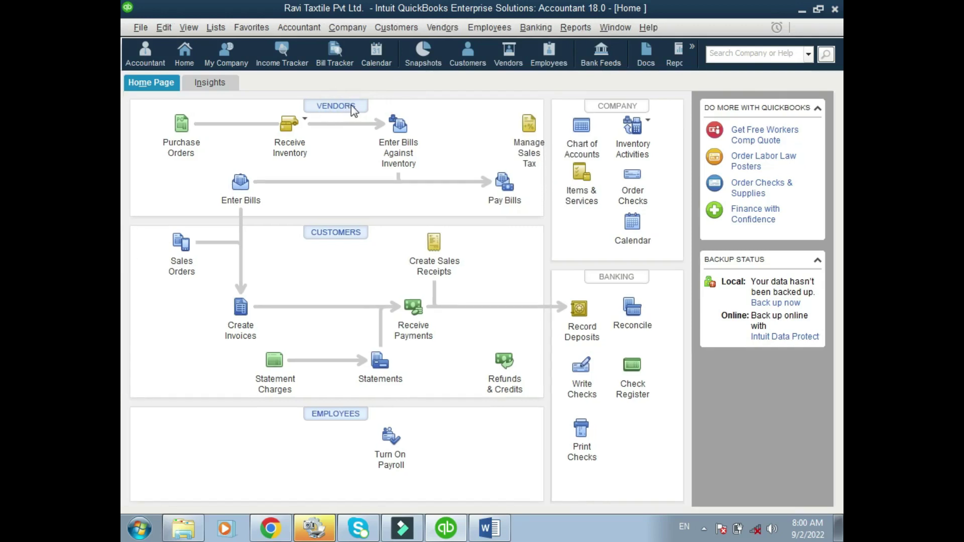
{"action": "left_click", "coordinate": [351, 106]}
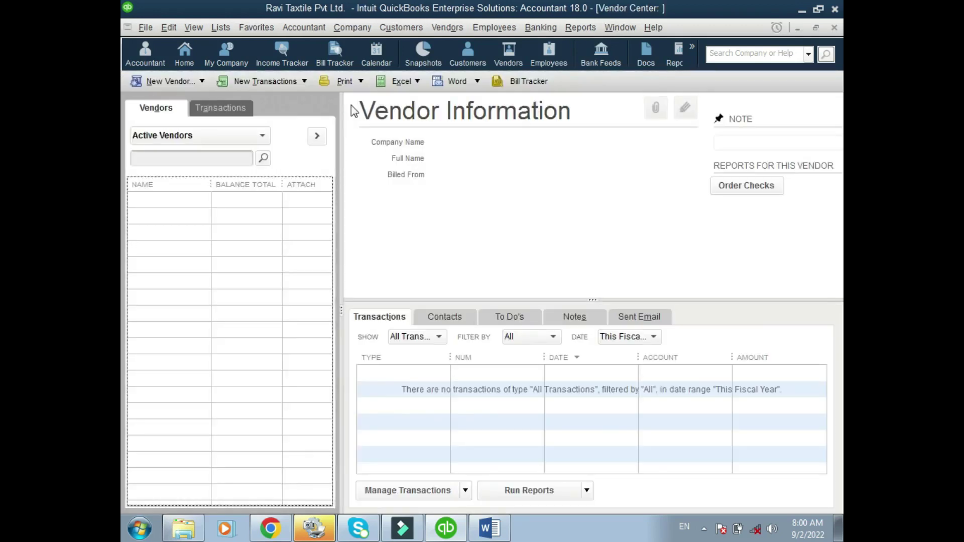
{"action": "key", "text": "Escape"}
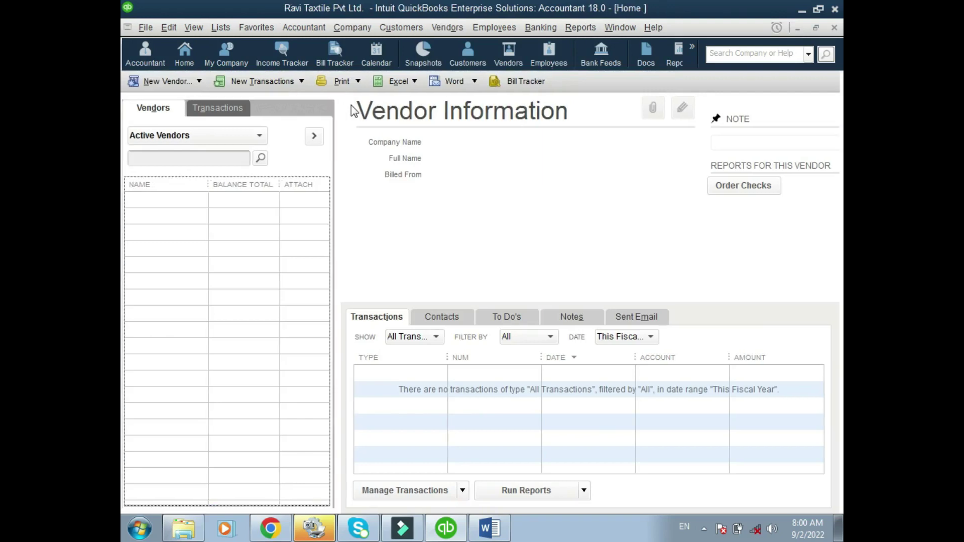
{"action": "left_click", "coordinate": [450, 28]}
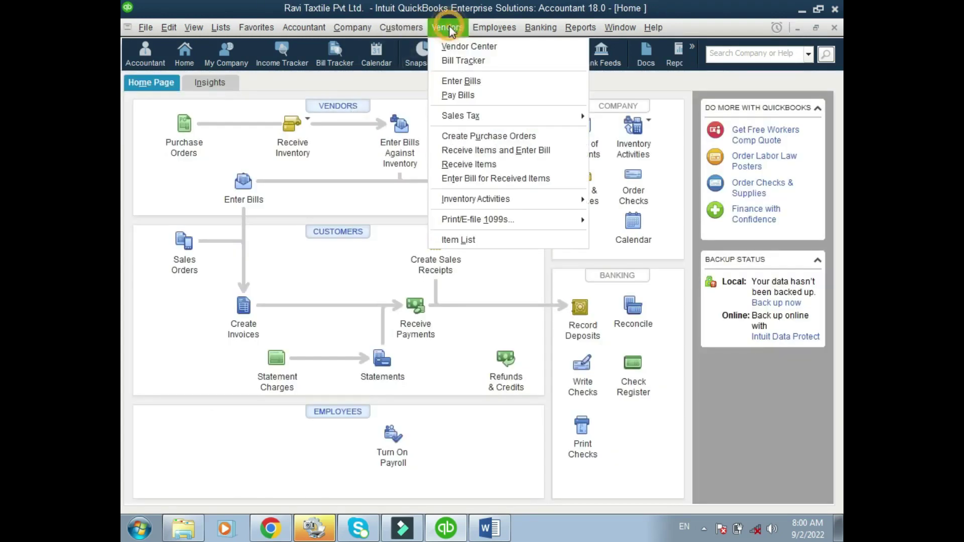
Open the Vendor Center and start a new vendor record.
{"action": "left_click", "coordinate": [333, 109]}
{"action": "left_click", "coordinate": [334, 109]}
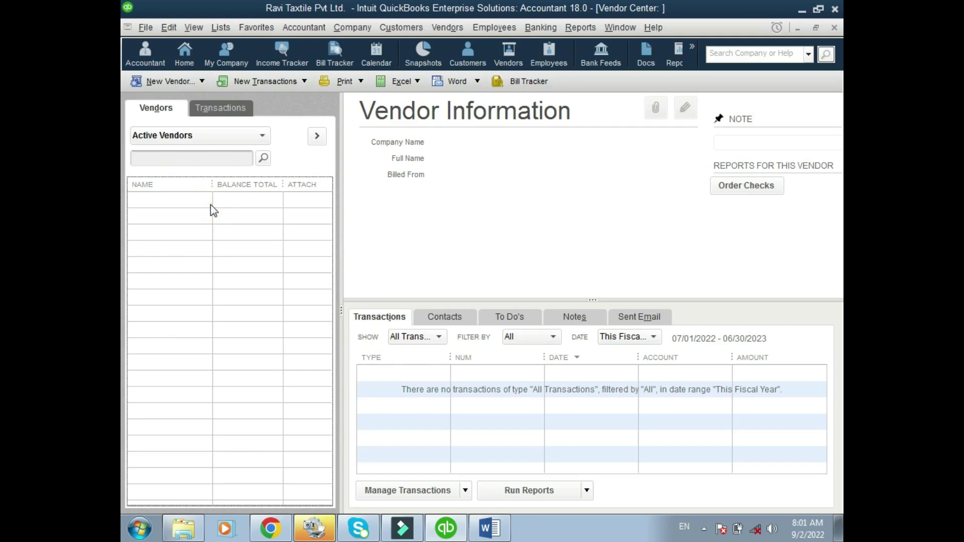
{"action": "key", "text": "ctrl+n"}
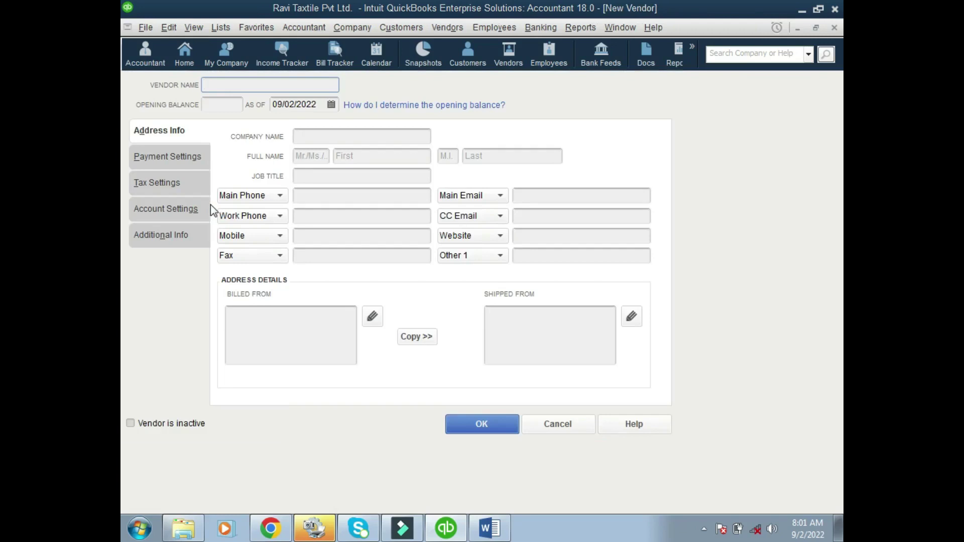
Copy the first supplier's name, Al- Mumtaz, from the Word case study into the new QuickBooks vendor's name.
{"action": "key", "text": "alt+Tab"}
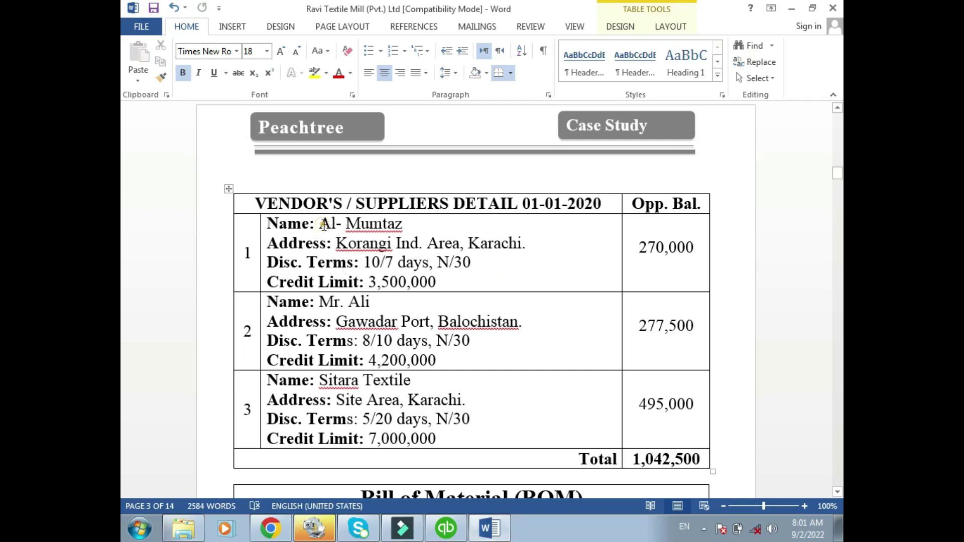
{"action": "left_click_drag", "start_coordinate": [320, 224], "coordinate": [402, 226]}
{"action": "key", "text": "ctrl+c"}
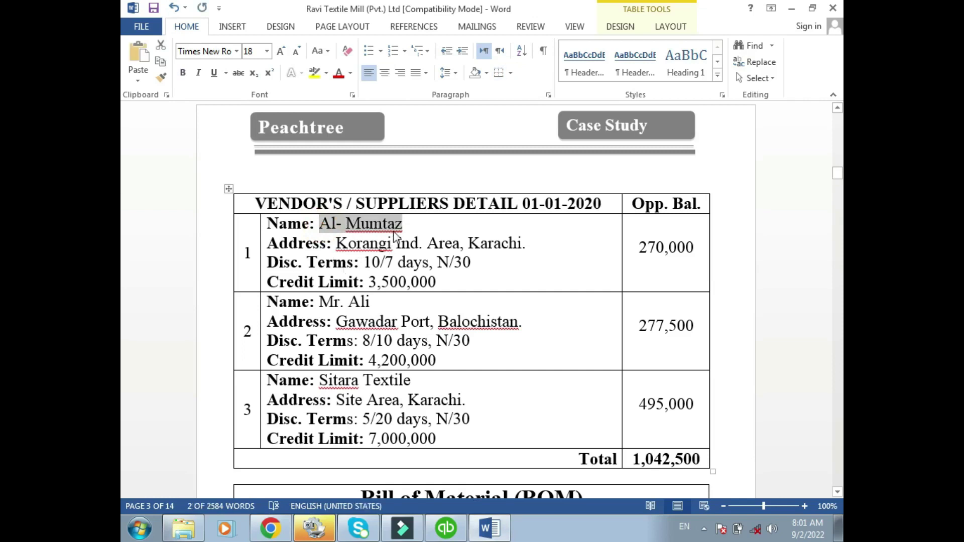
{"action": "key", "text": "alt+Tab"}
{"action": "left_click", "coordinate": [446, 528]}
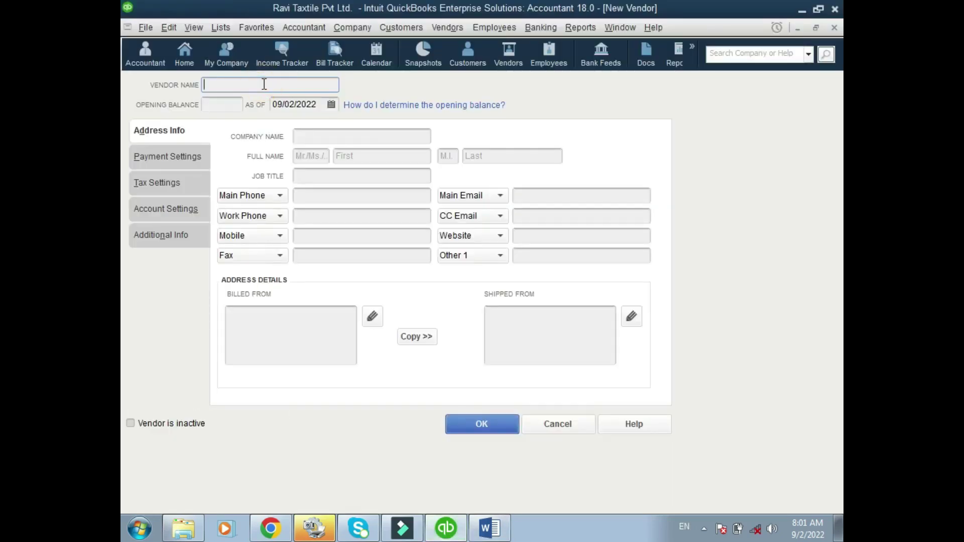
{"action": "key", "text": "ctrl+v"}
Look up the first supplier's opening balance in the Word case study and enter 270,000 as the vendor's opening balance.
{"action": "left_click", "coordinate": [233, 104]}
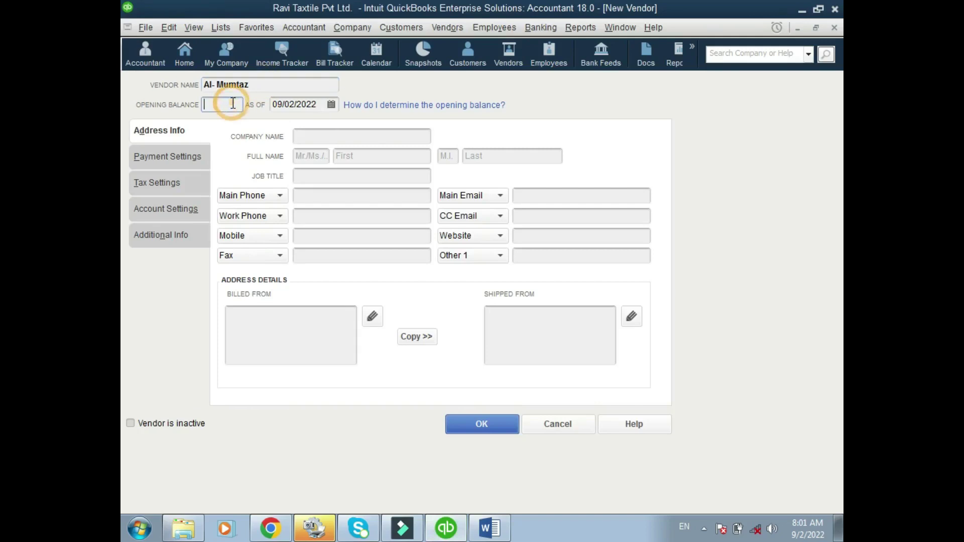
{"action": "left_click", "coordinate": [490, 528]}
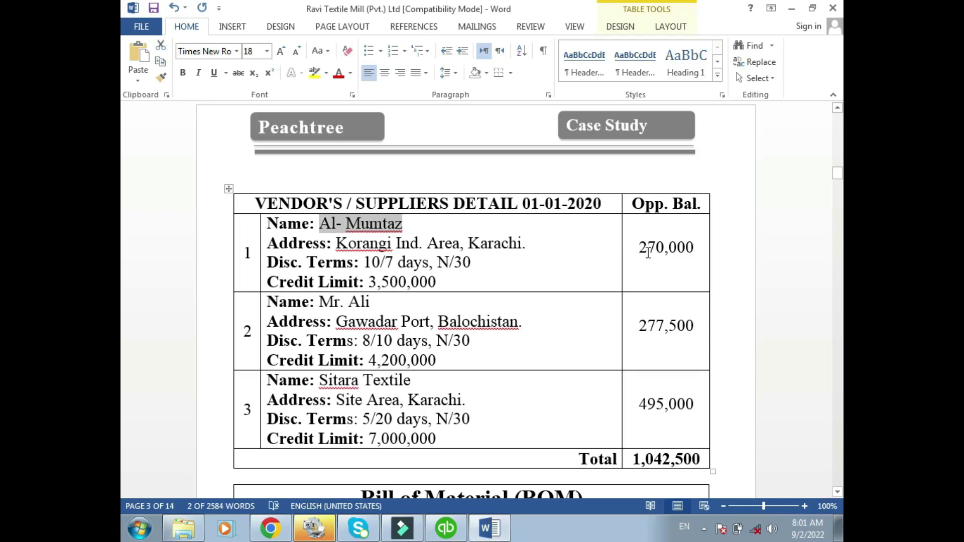
{"action": "left_click", "coordinate": [446, 528]}
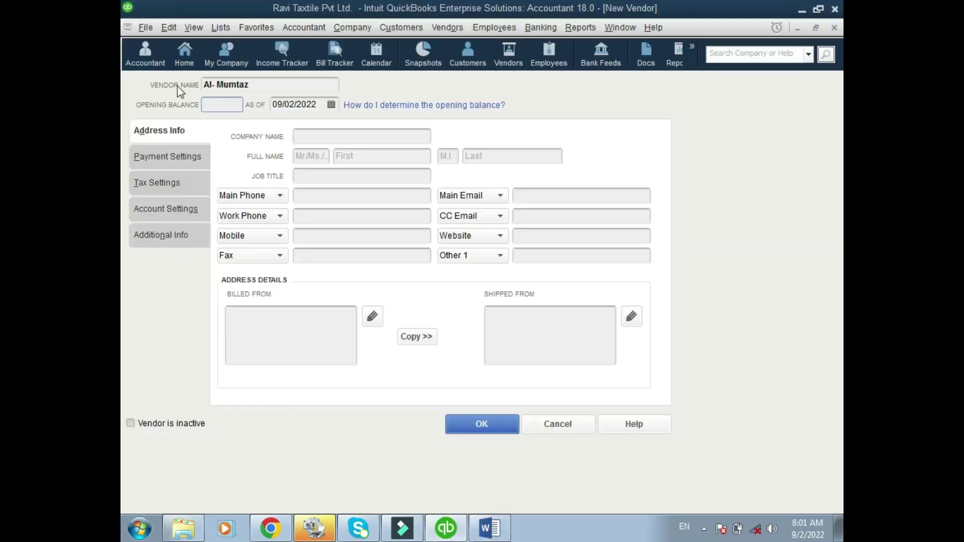
{"action": "left_click", "coordinate": [213, 105]}
{"action": "type", "text": "2700"}
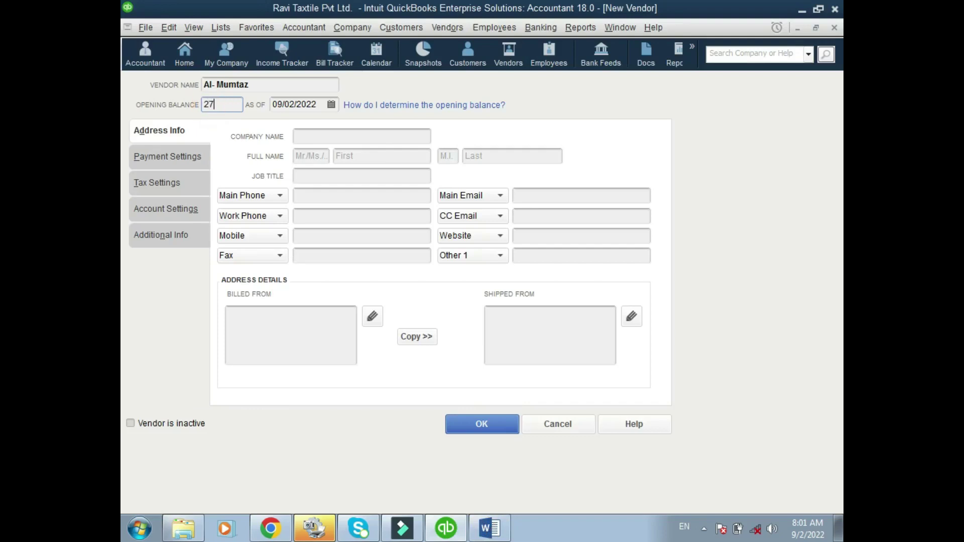
{"action": "type", "text": "00"}
{"action": "left_click", "coordinate": [247, 84]}
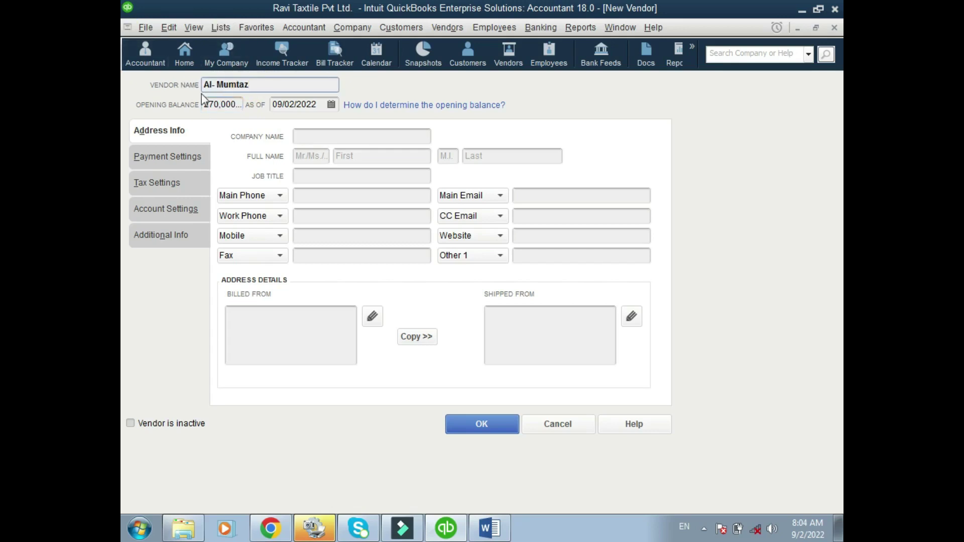
{"action": "left_click", "coordinate": [210, 104]}
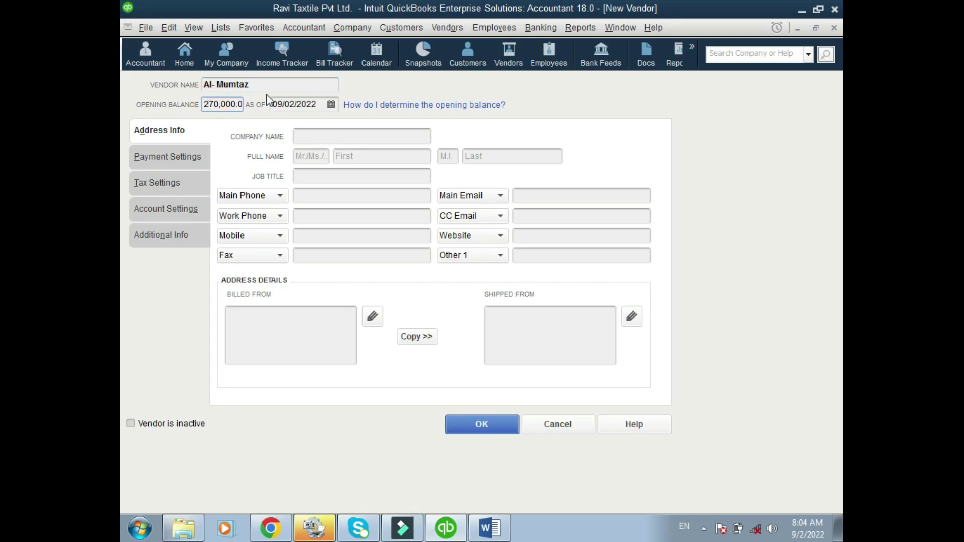
Set the opening balance's as-of date to 07/01/2022.
{"action": "left_click", "coordinate": [331, 104]}
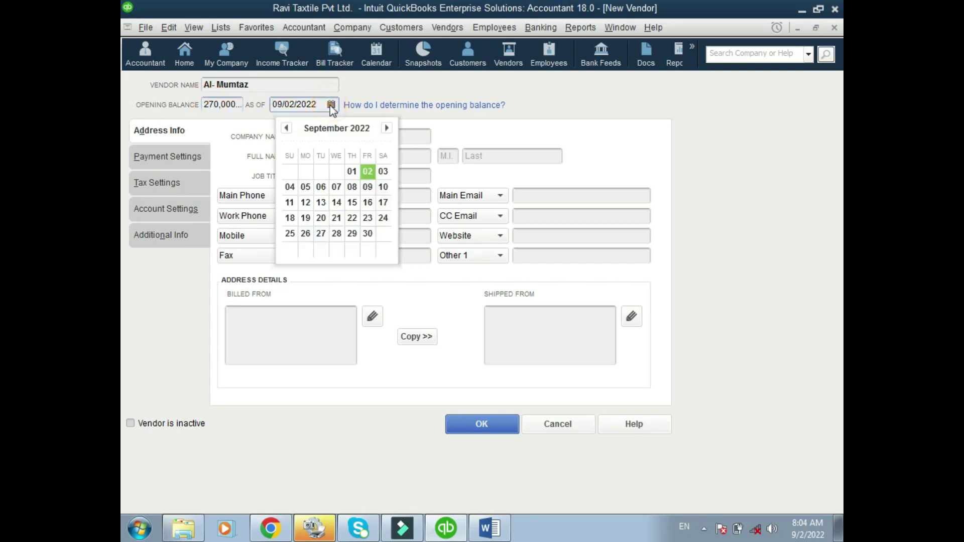
{"action": "left_click", "coordinate": [289, 129]}
{"action": "left_click", "coordinate": [290, 128]}
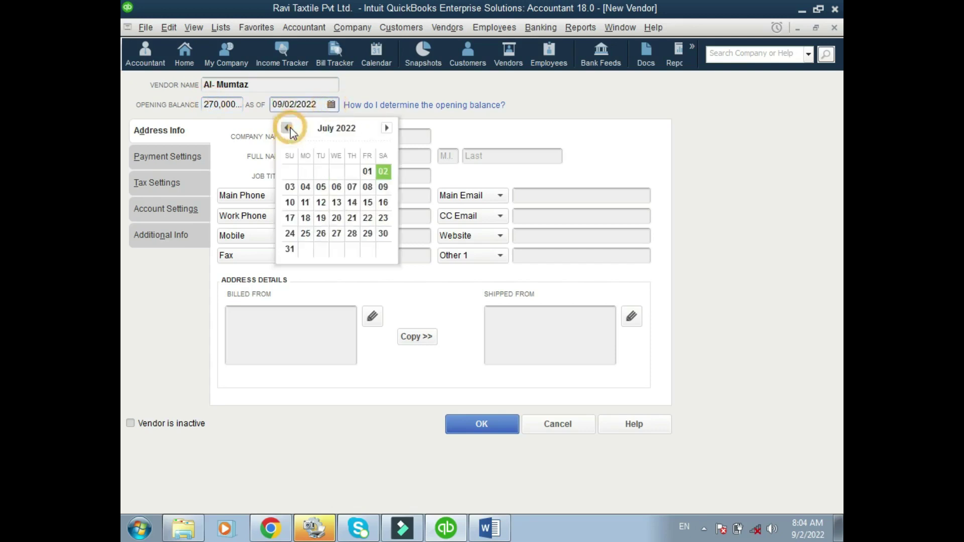
{"action": "left_click", "coordinate": [368, 171]}
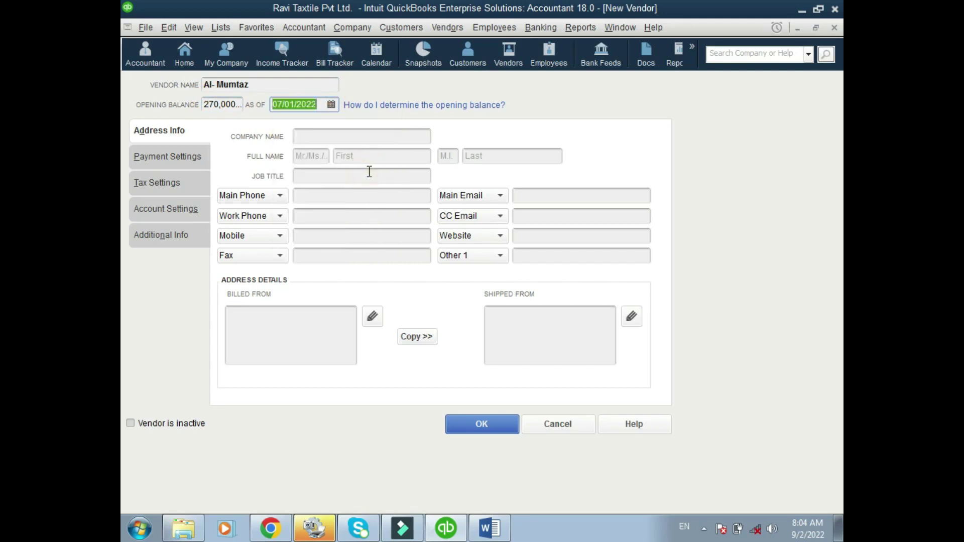
{"action": "left_click", "coordinate": [219, 104]}
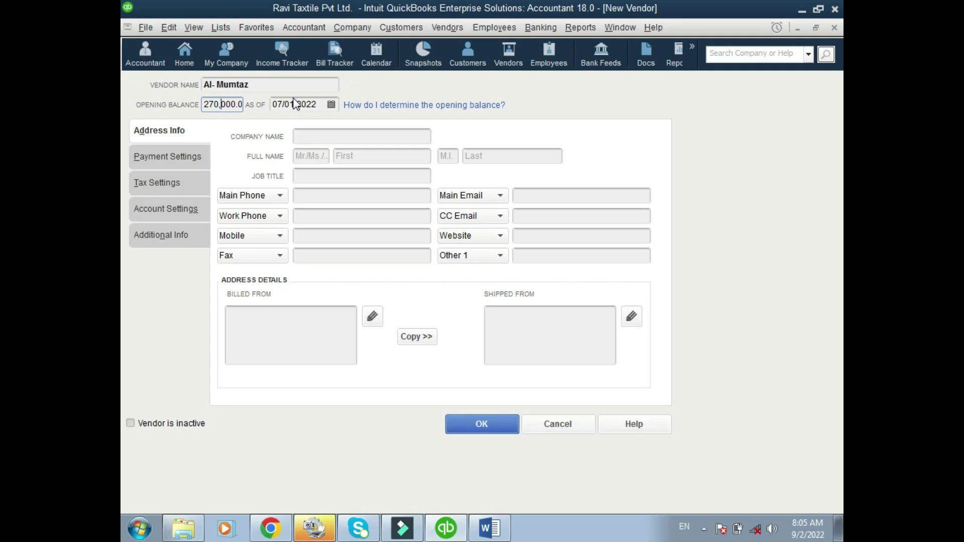
Copy the first supplier's address from the Word case study into the vendor's Billed From address and accept the parsed address information.
{"action": "key", "text": "alt+Tab"}
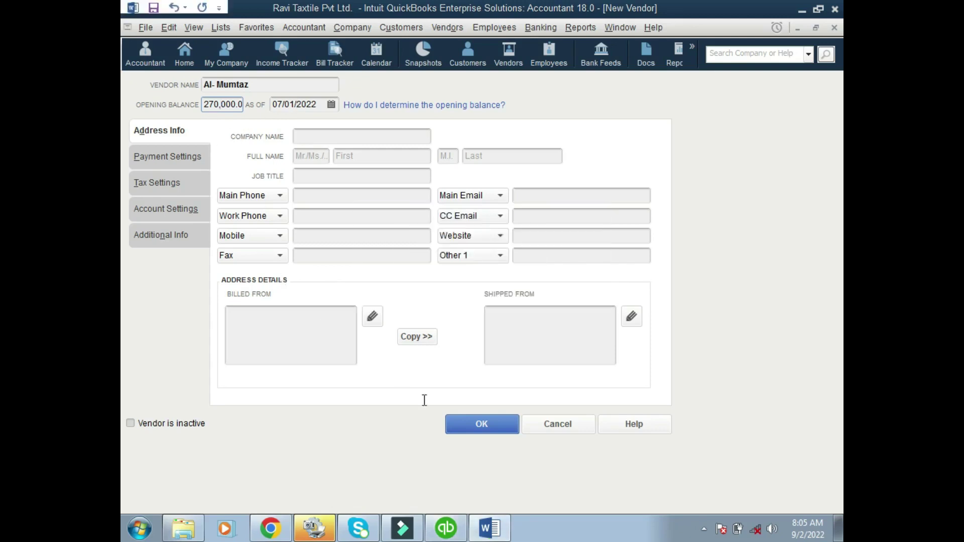
{"action": "left_click_drag", "start_coordinate": [336, 243], "coordinate": [529, 241]}
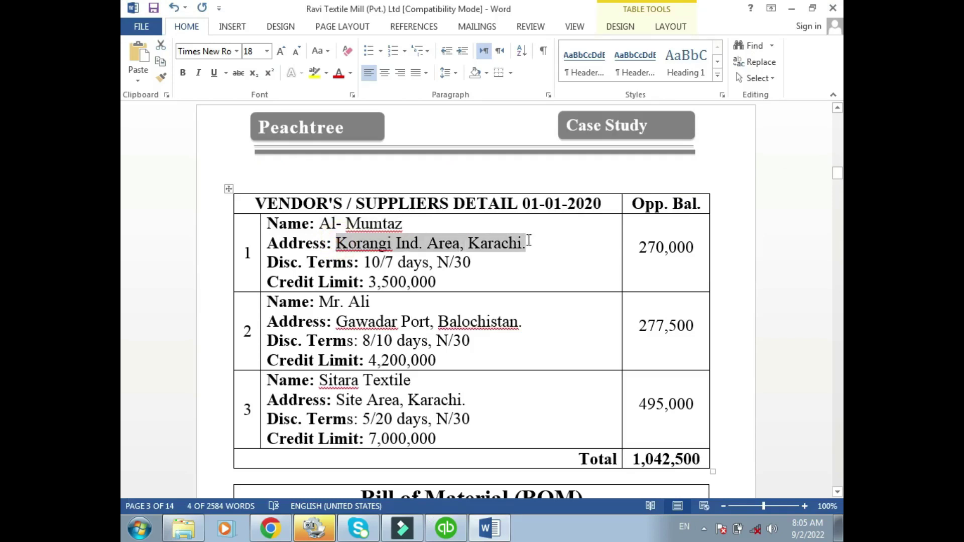
{"action": "key", "text": "alt+Tab"}
{"action": "left_click", "coordinate": [304, 327]}
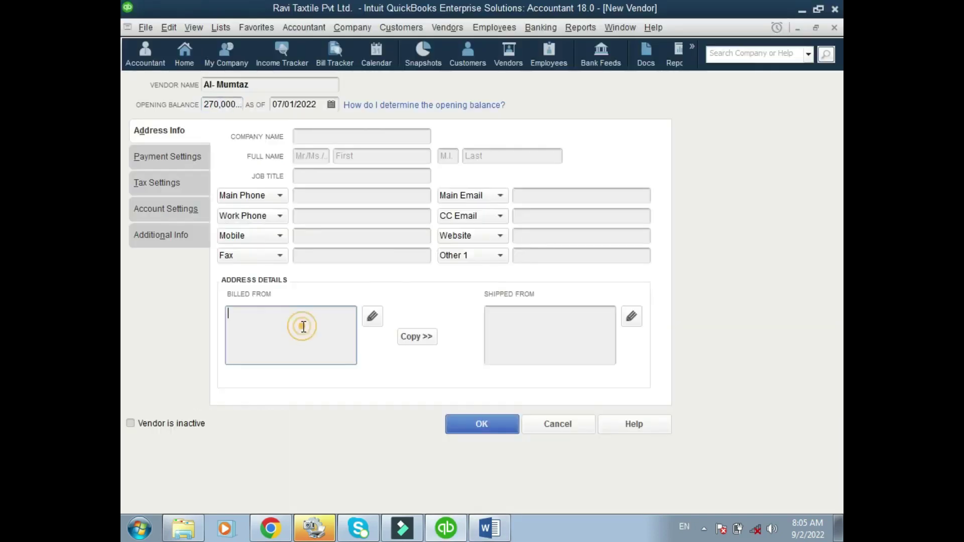
{"action": "key", "text": "ctrl+v"}
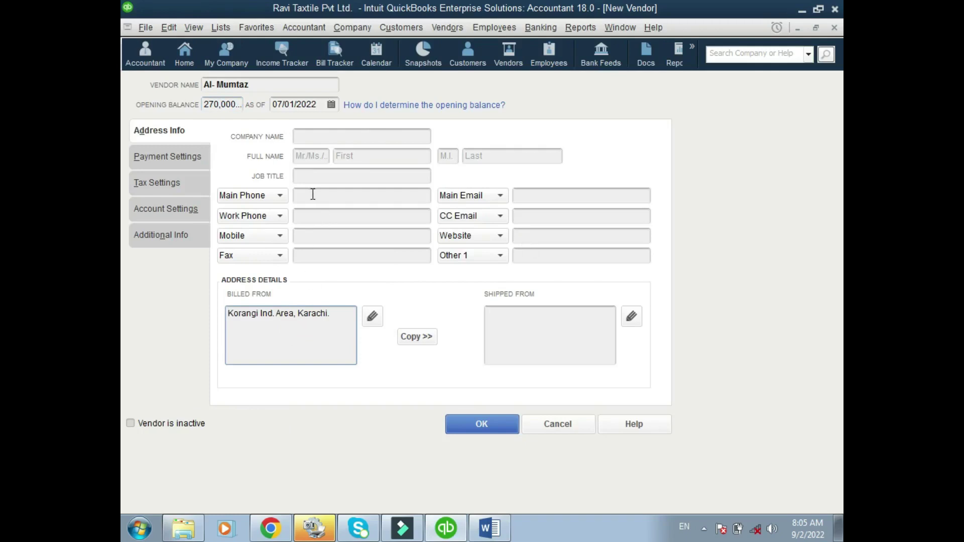
{"action": "left_click", "coordinate": [328, 139]}
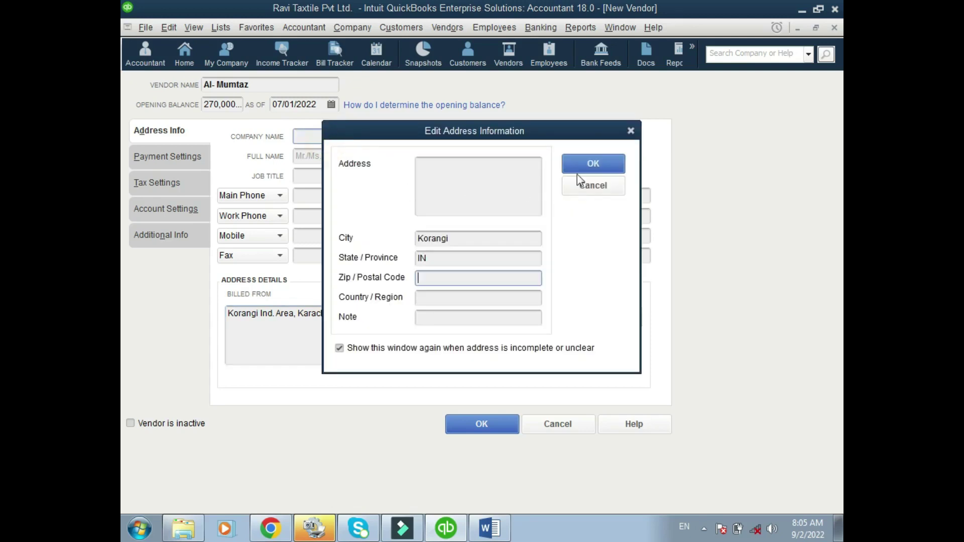
{"action": "left_click", "coordinate": [430, 297]}
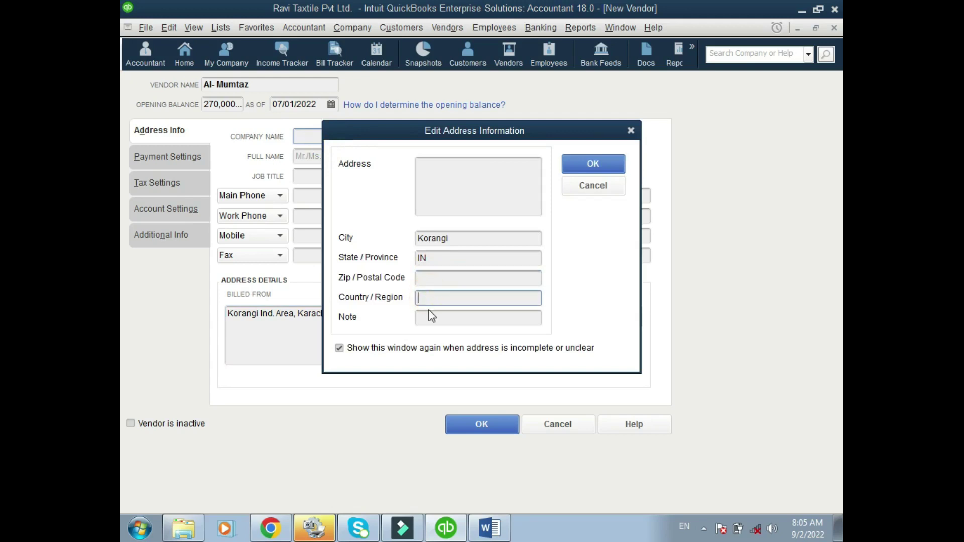
{"action": "left_click", "coordinate": [584, 172]}
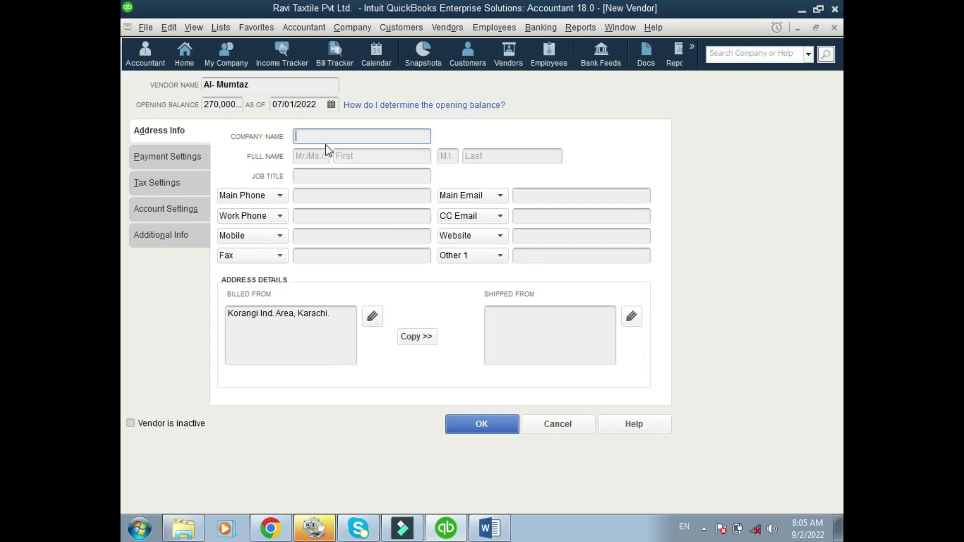
Look up the first supplier's credit limit in the Word case study and enter 3,500,000 in the vendor's payment settings.
{"action": "left_click", "coordinate": [320, 173]}
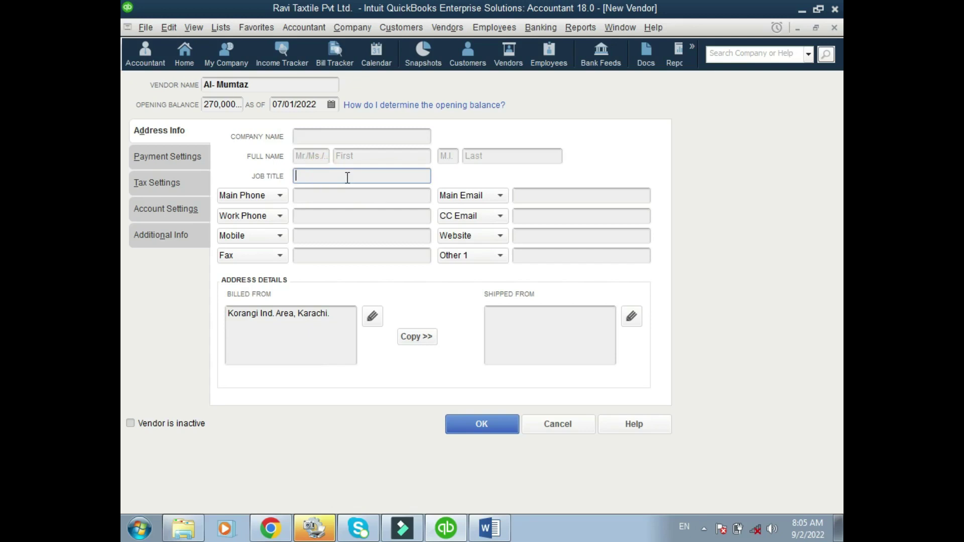
{"action": "left_click", "coordinate": [191, 159]}
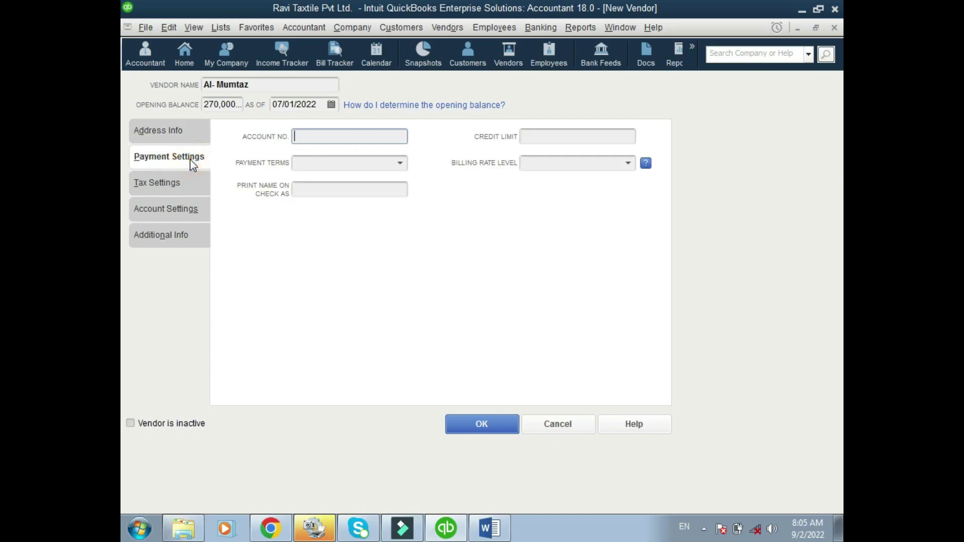
{"action": "key", "text": "alt+Tab"}
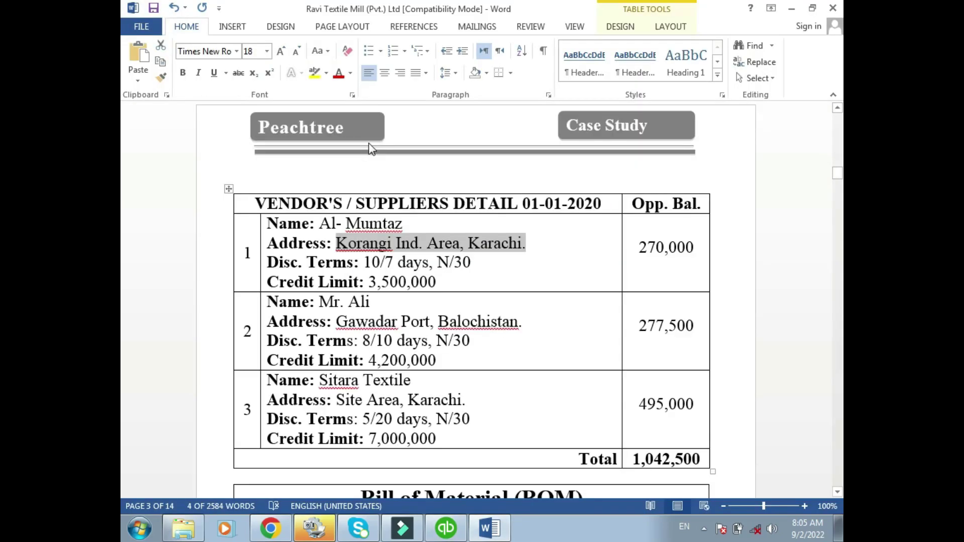
{"action": "left_click_drag", "start_coordinate": [372, 281], "coordinate": [432, 285]}
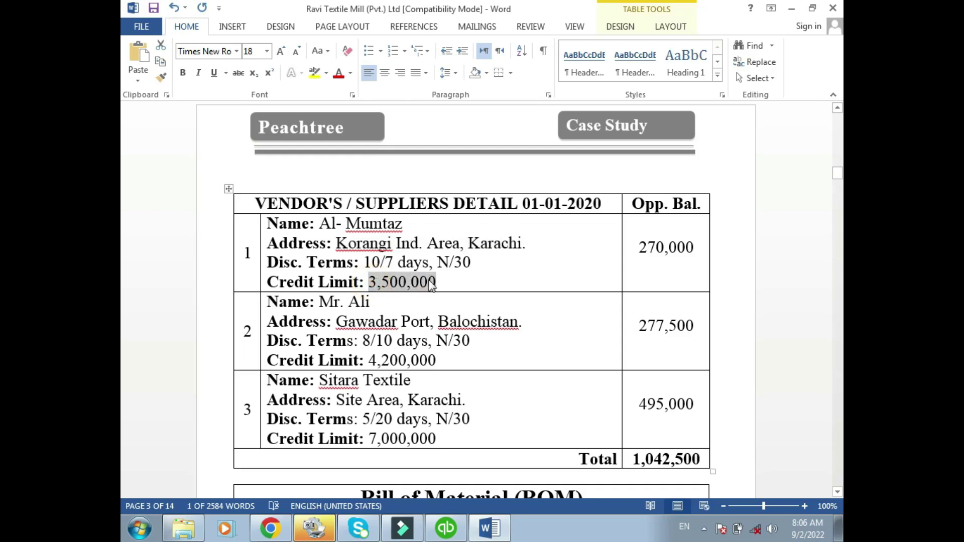
{"action": "key", "text": "alt+Tab"}
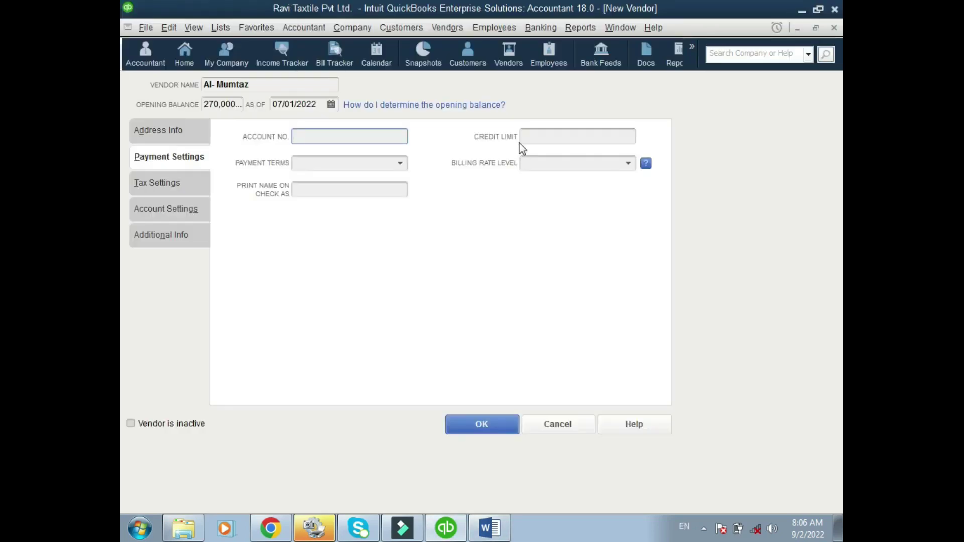
{"action": "left_click", "coordinate": [529, 137]}
{"action": "type", "text": "3"}
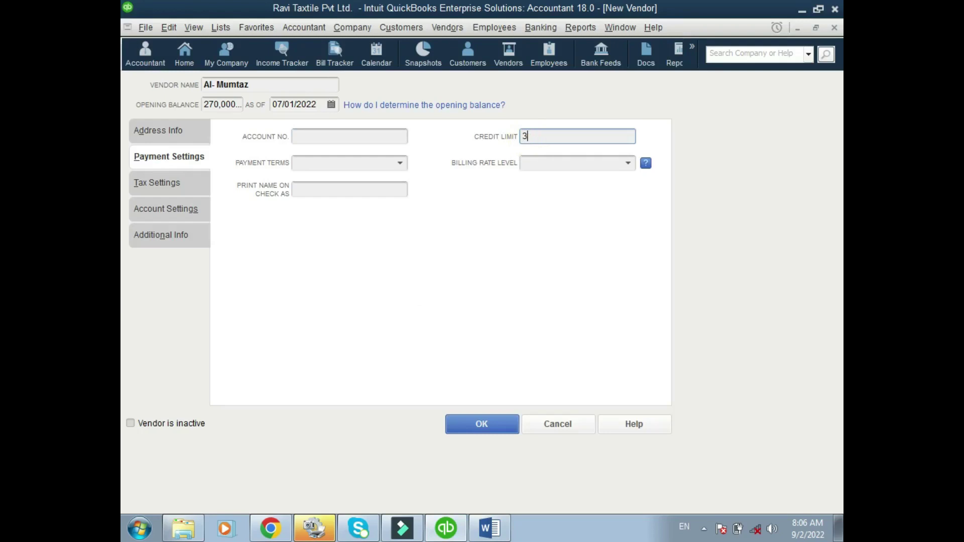
{"action": "type", "text": "50000"}
{"action": "left_click", "coordinate": [380, 169]}
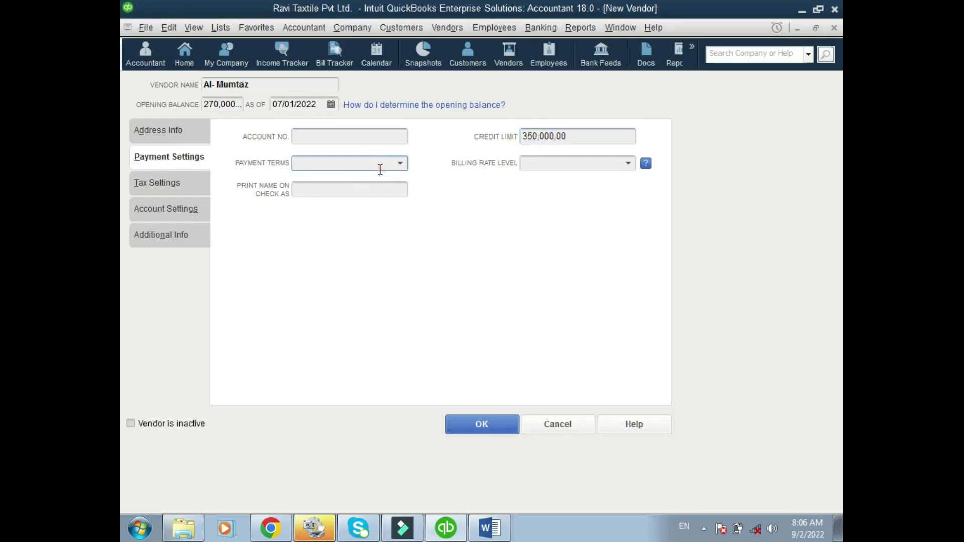
{"action": "left_click", "coordinate": [547, 136]}
{"action": "type", "text": "0"}
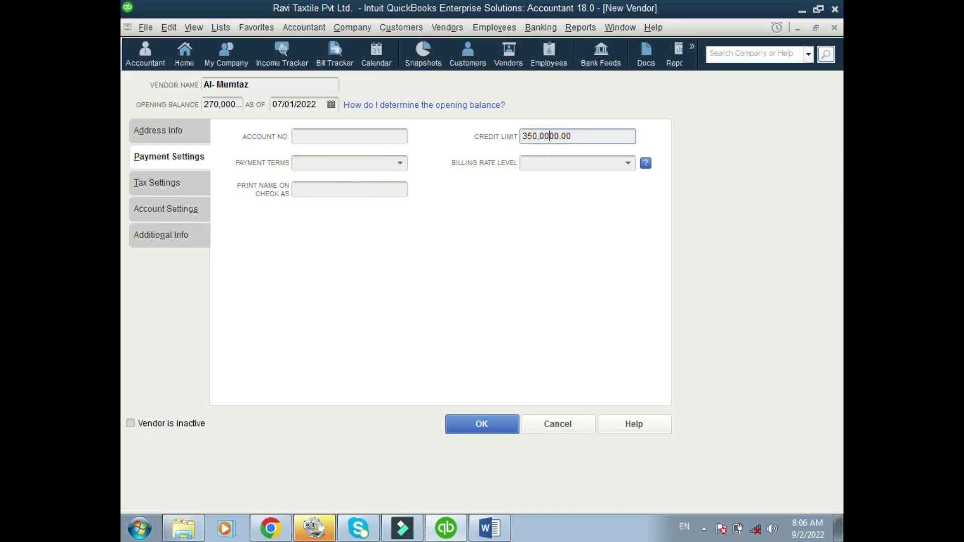
Switch to the Word case study and examine the first supplier's discount percentage, discount period and net due days.
{"action": "left_click", "coordinate": [371, 163]}
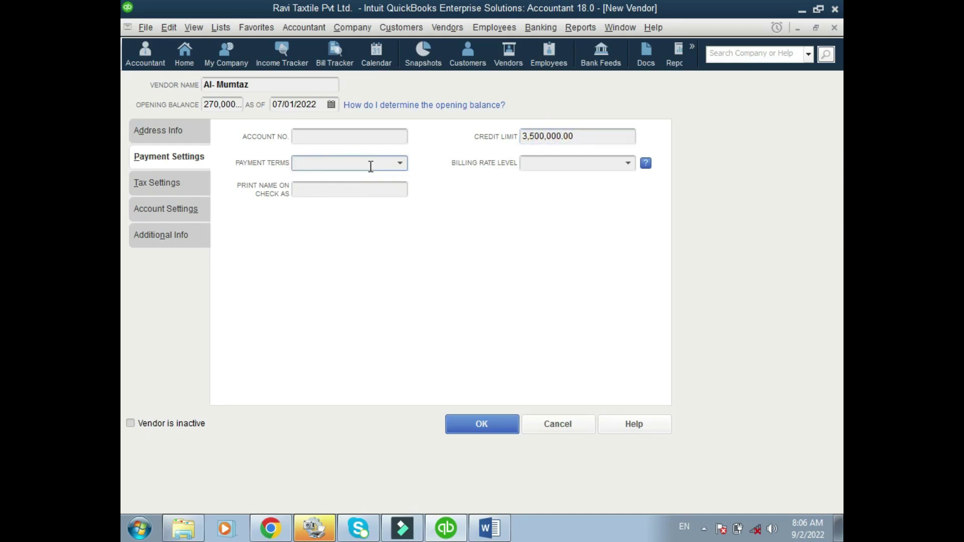
{"action": "key", "text": "alt+Tab"}
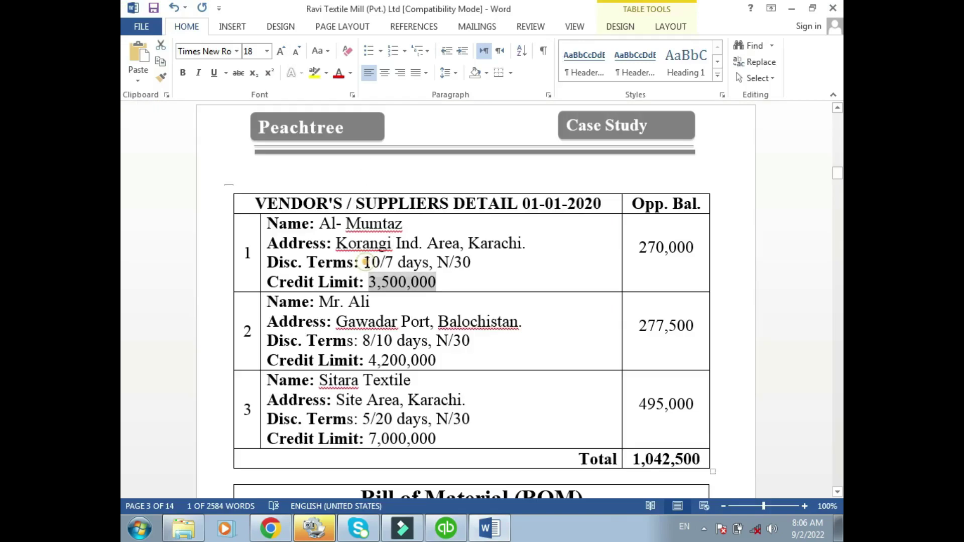
{"action": "left_click_drag", "start_coordinate": [364, 261], "coordinate": [473, 256]}
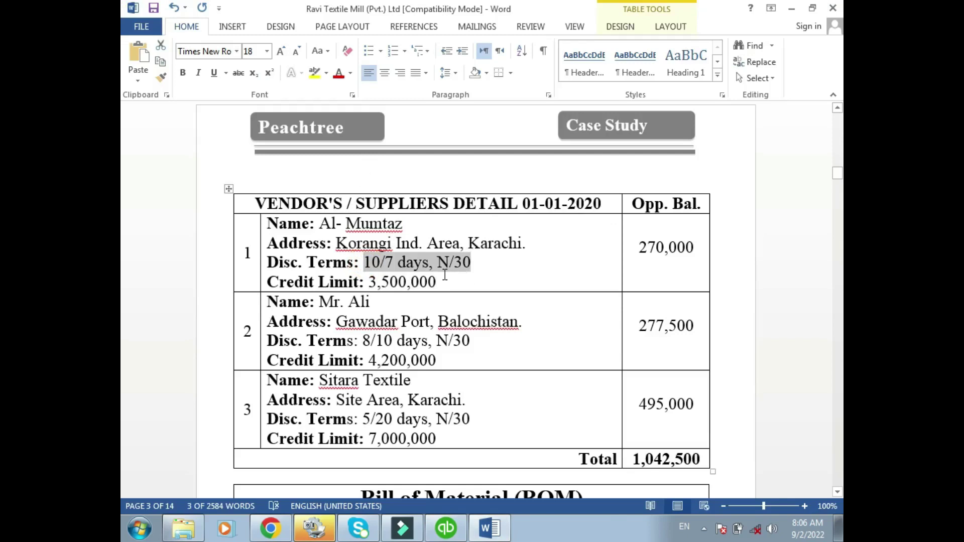
{"action": "left_click", "coordinate": [372, 262]}
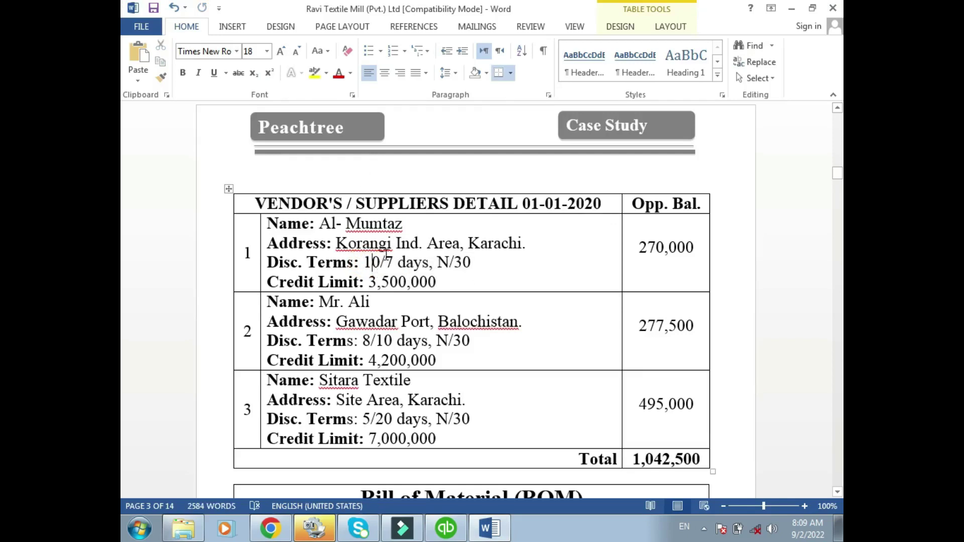
{"action": "left_click_drag", "start_coordinate": [385, 262], "coordinate": [394, 262]}
{"action": "left_click_drag", "start_coordinate": [455, 262], "coordinate": [449, 262]}
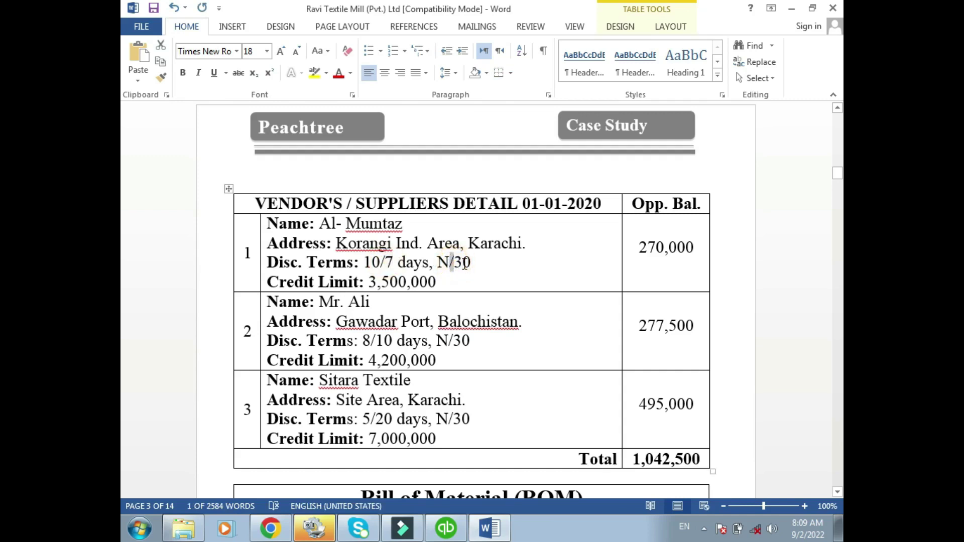
{"action": "left_click_drag", "start_coordinate": [463, 261], "coordinate": [471, 262]}
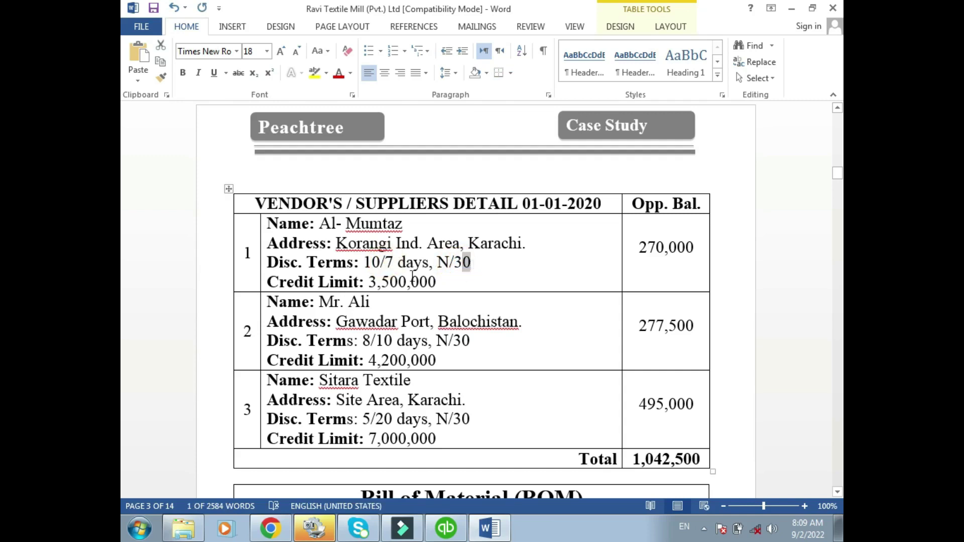
{"action": "left_click", "coordinate": [384, 263]}
{"action": "double_click", "coordinate": [374, 260]}
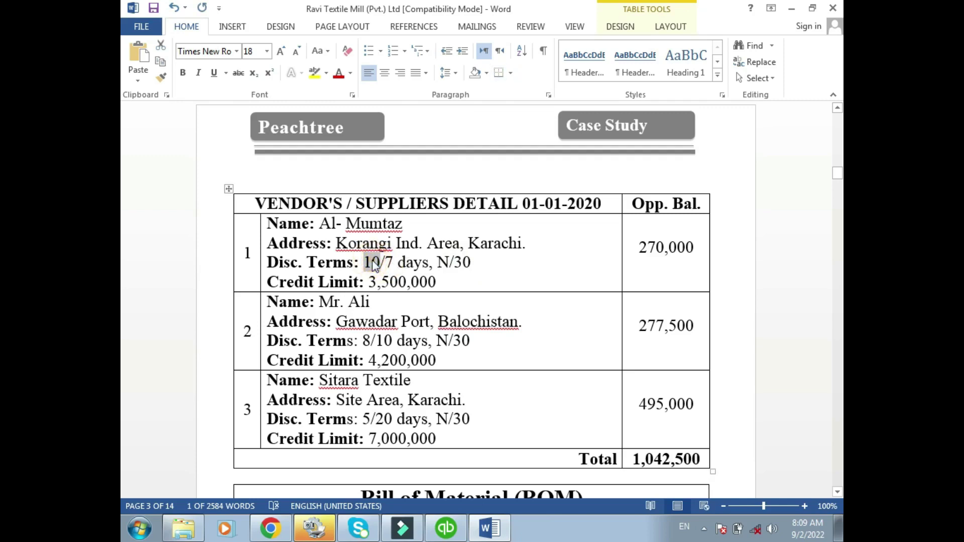
{"action": "double_click", "coordinate": [462, 262]}
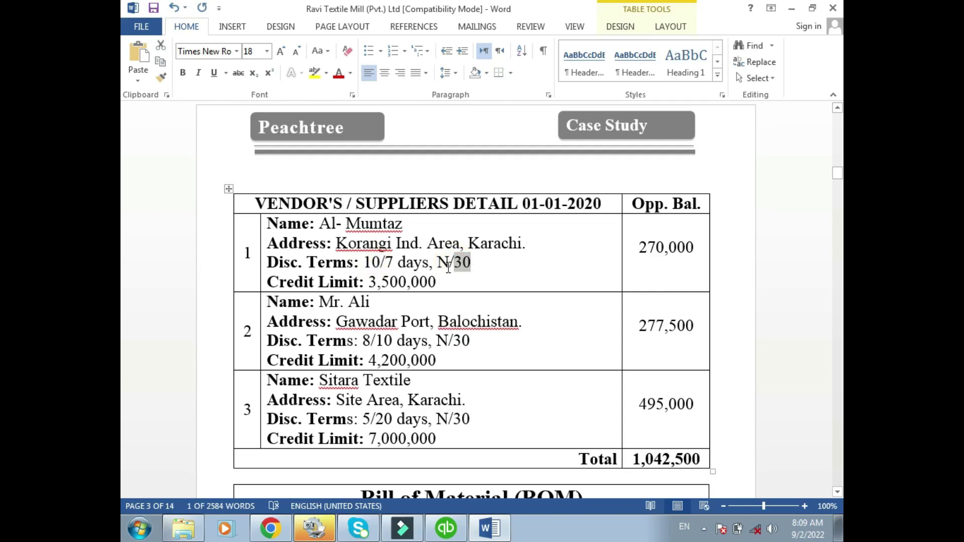
{"action": "left_click_drag", "start_coordinate": [436, 264], "coordinate": [450, 262]}
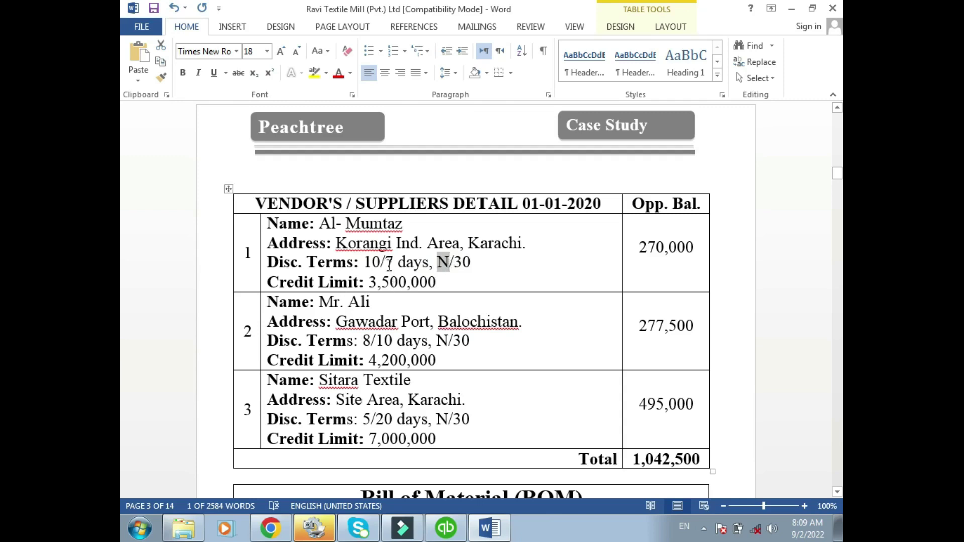
{"action": "left_click_drag", "start_coordinate": [385, 265], "coordinate": [392, 266]}
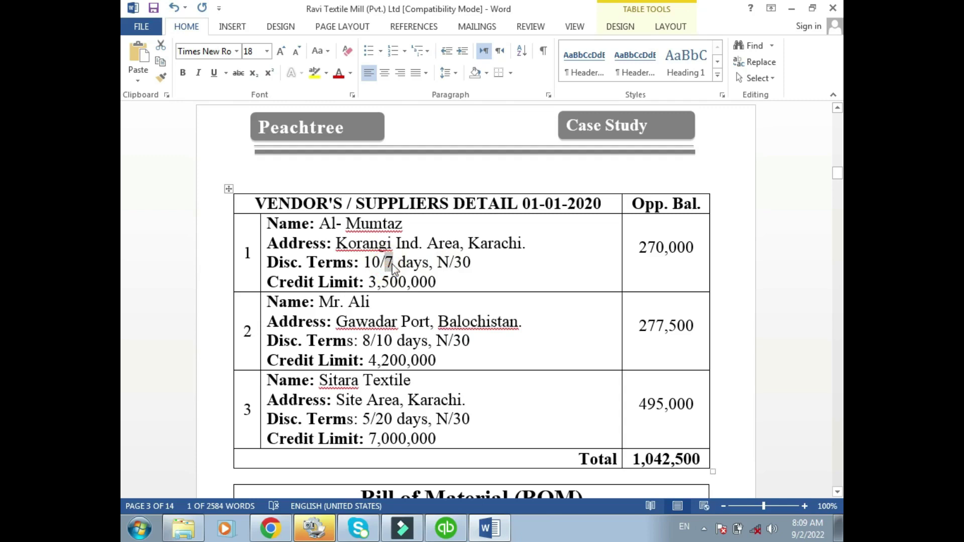
{"action": "left_click", "coordinate": [368, 265]}
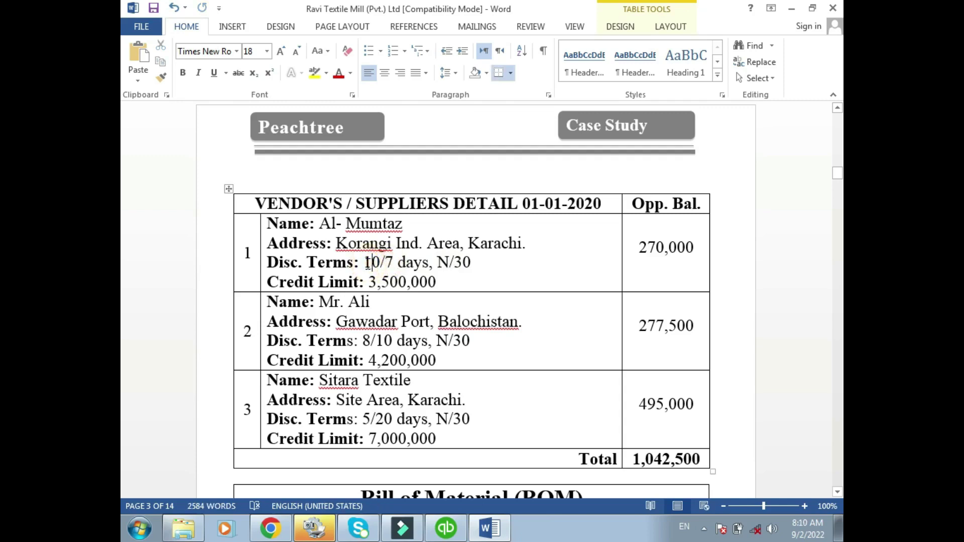
{"action": "left_click_drag", "start_coordinate": [364, 265], "coordinate": [378, 266]}
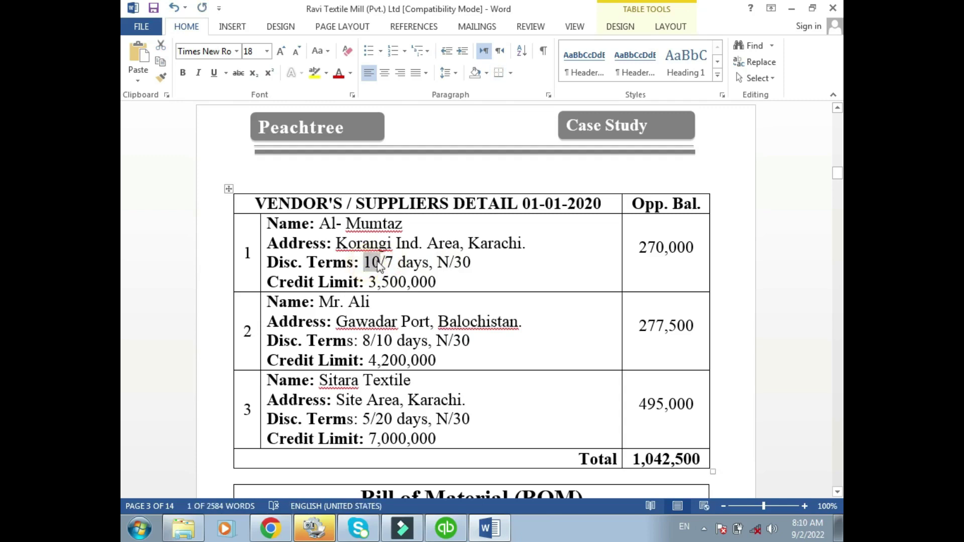
{"action": "left_click_drag", "start_coordinate": [378, 266], "coordinate": [467, 265]}
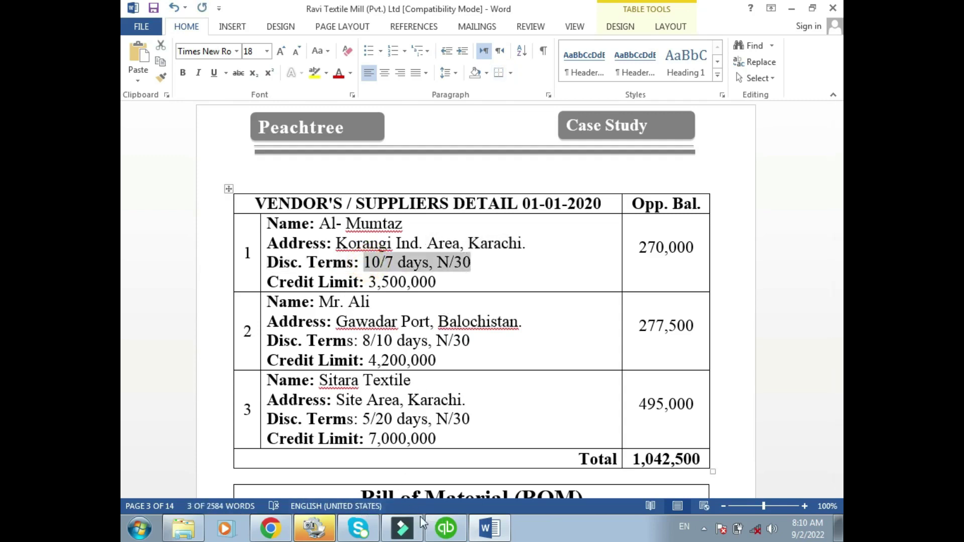
Back in QuickBooks, add a new standard payment term named "10/7 days, N/30" for the vendor, net due in 30 days.
{"action": "left_click", "coordinate": [446, 528]}
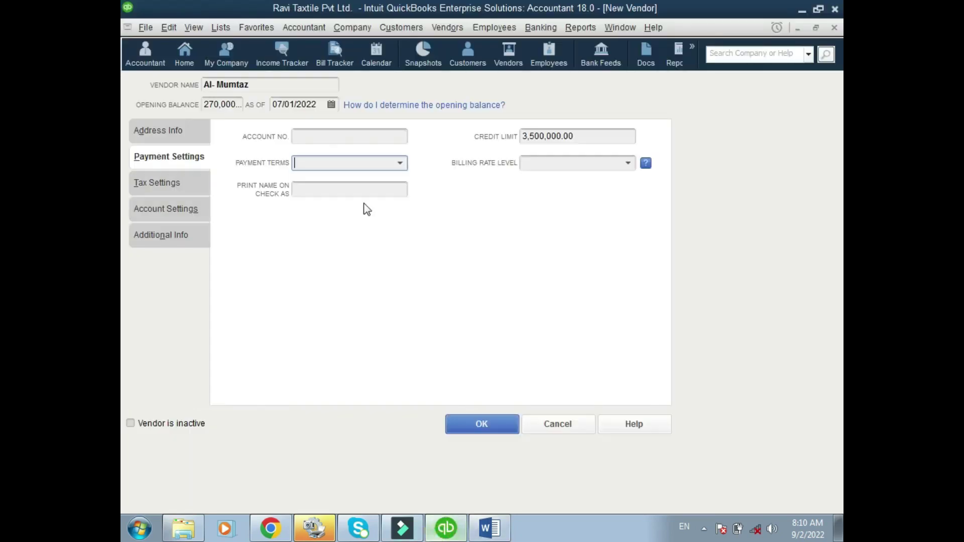
{"action": "left_click", "coordinate": [399, 163]}
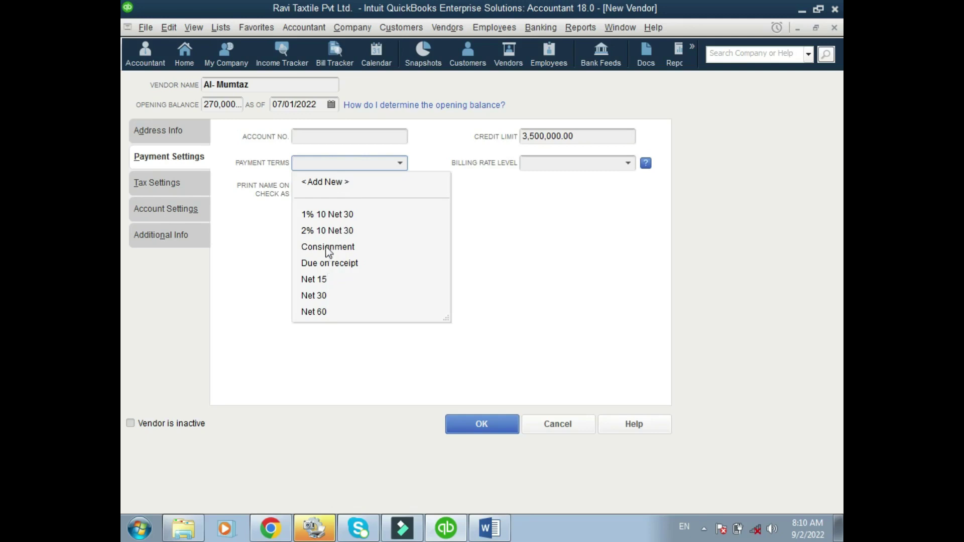
{"action": "left_click", "coordinate": [328, 182]}
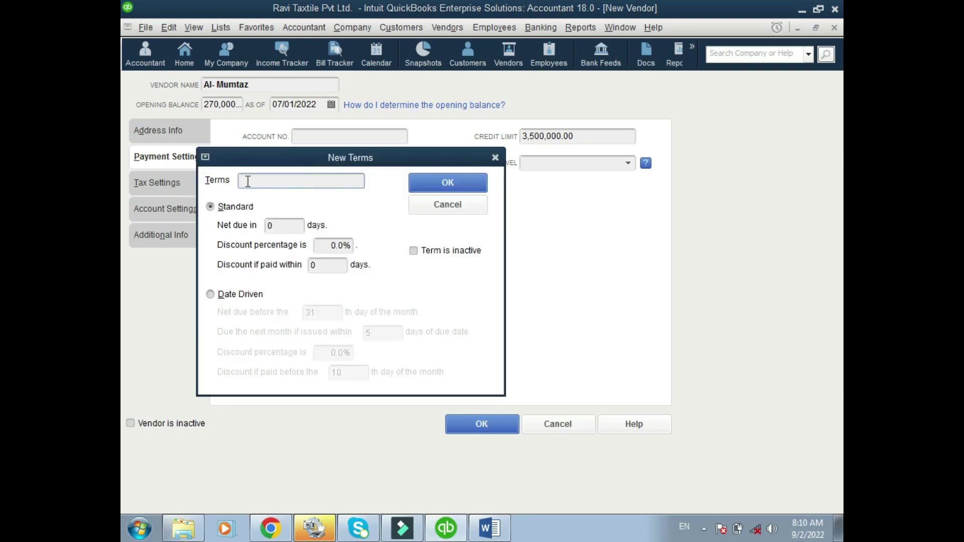
{"action": "type", "text": "10/7 days, N/30"}
{"action": "left_click", "coordinate": [280, 225]}
{"action": "type", "text": "30"}
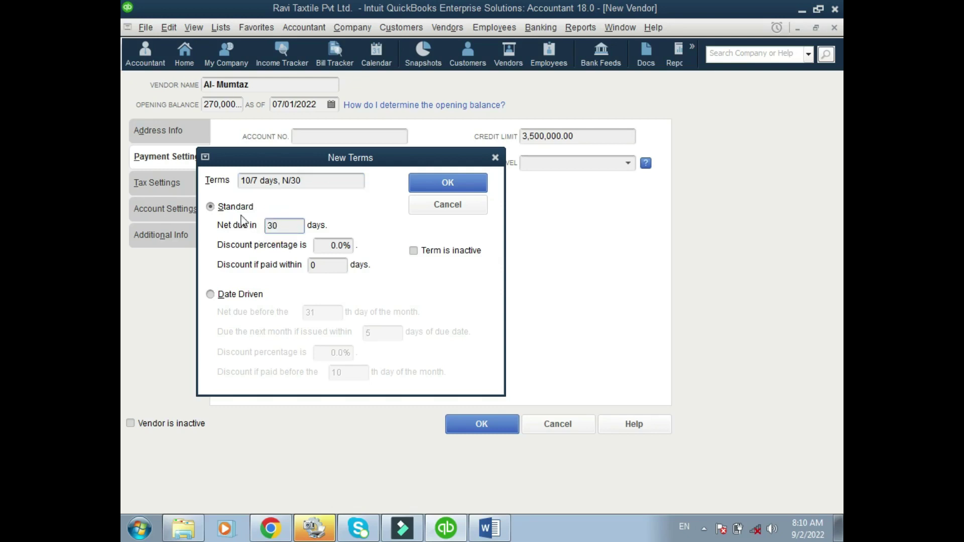
{"action": "left_click", "coordinate": [285, 181]}
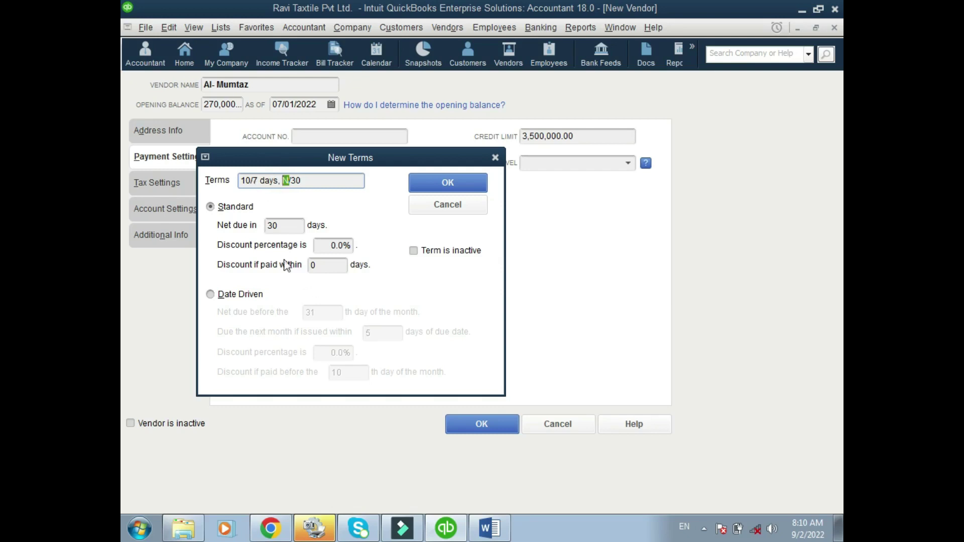
Set the term's discount to 10% if paid within 7 days, and save the term and the vendor.
{"action": "left_click", "coordinate": [324, 244]}
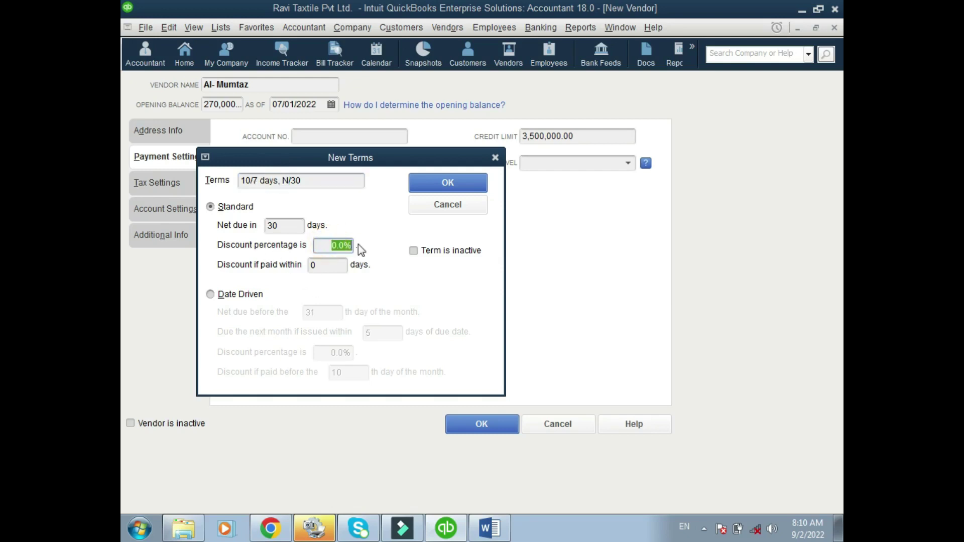
{"action": "type", "text": "10"}
{"action": "left_click", "coordinate": [312, 266]}
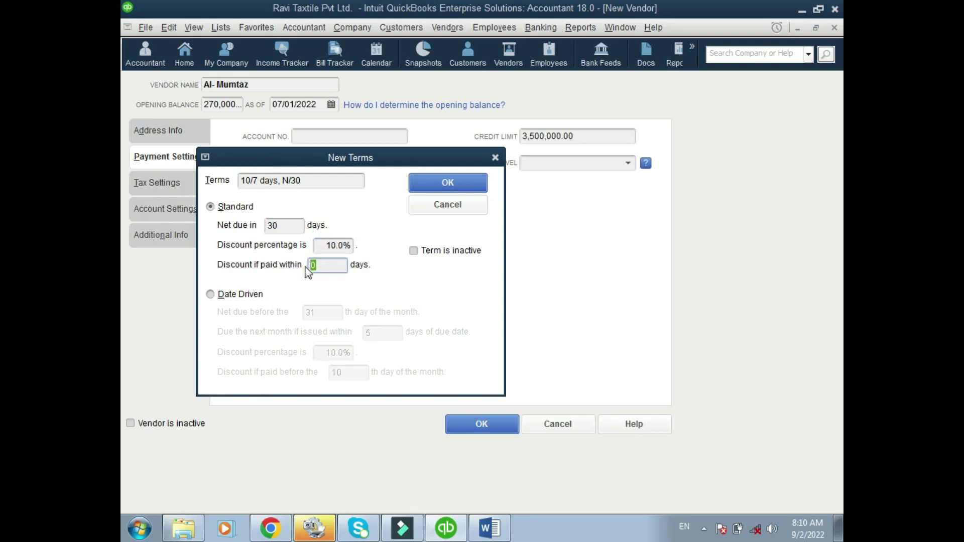
{"action": "type", "text": "7"}
{"action": "left_click", "coordinate": [462, 190]}
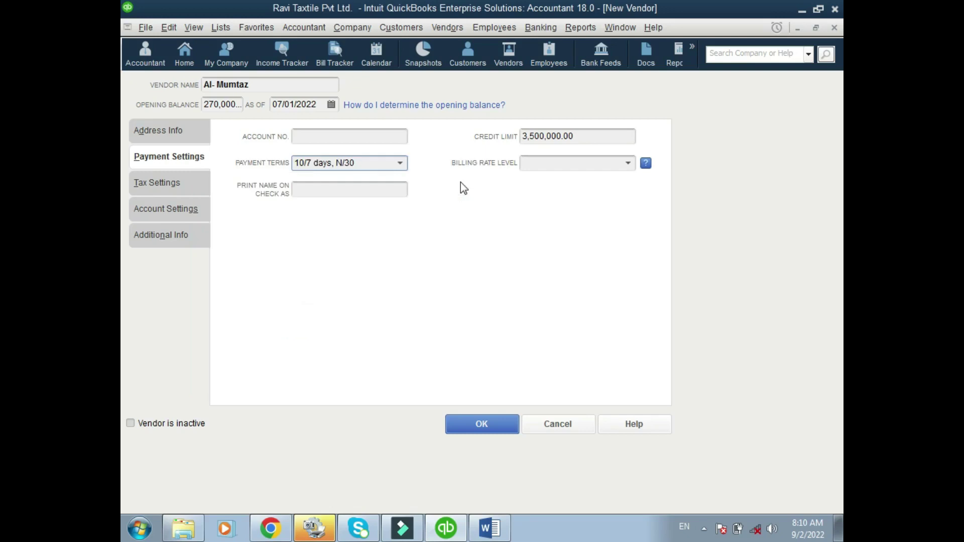
{"action": "left_click", "coordinate": [483, 424]}
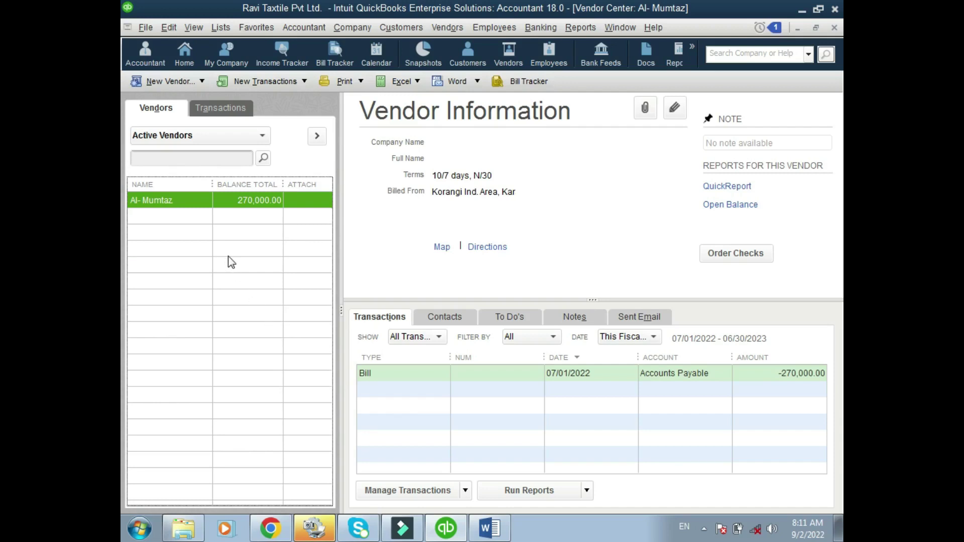
Open the list for adding multiple vendors from the Vendor Center and look over its columns.
{"action": "left_click", "coordinate": [201, 230]}
{"action": "left_click", "coordinate": [198, 82]}
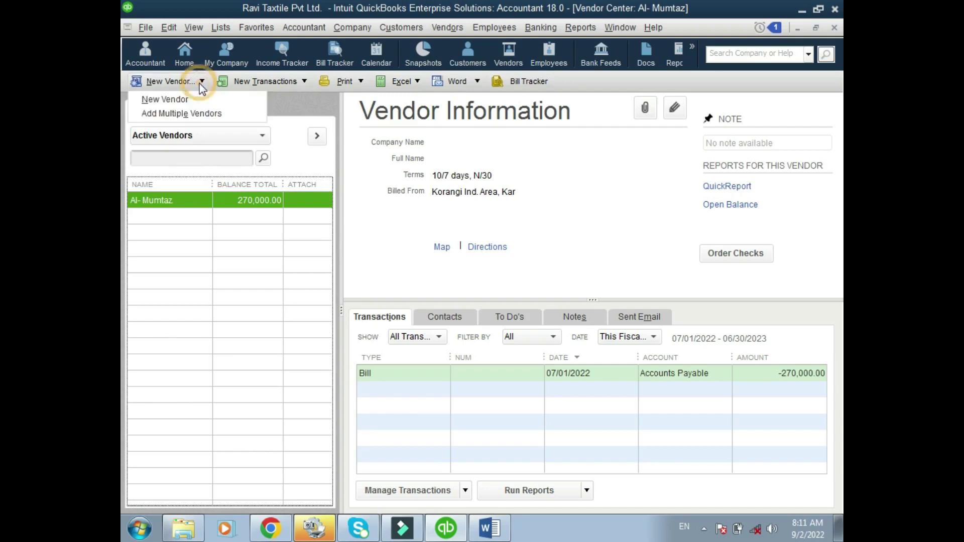
{"action": "left_click", "coordinate": [177, 117]}
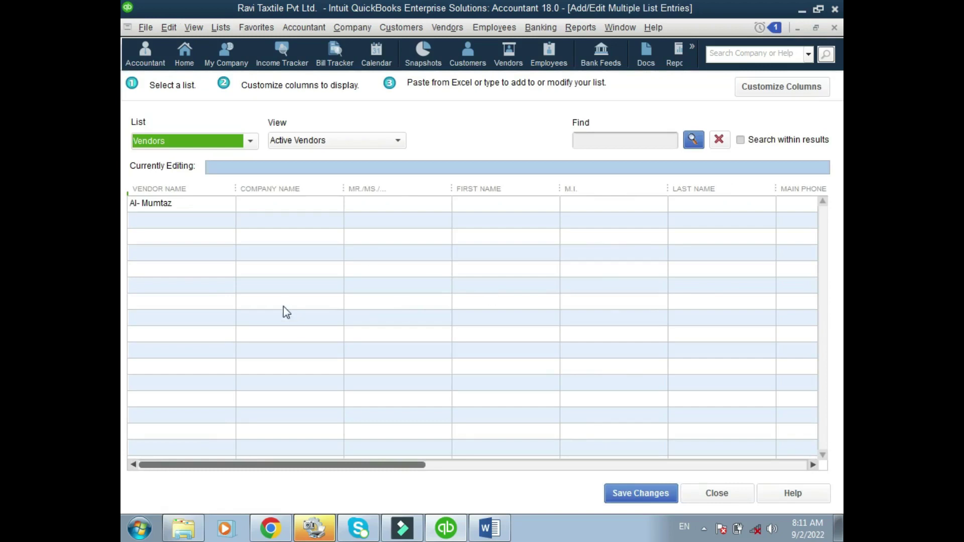
{"action": "left_click", "coordinate": [340, 465]}
{"action": "left_click_drag", "start_coordinate": [339, 464], "coordinate": [193, 450]}
Customize the vendor list's columns by removing Company Name, Mr./Ms., First Name, M.I., Last Name, Main Phone, Fax, Alt. Phone and E-mail.
{"action": "left_click", "coordinate": [770, 93]}
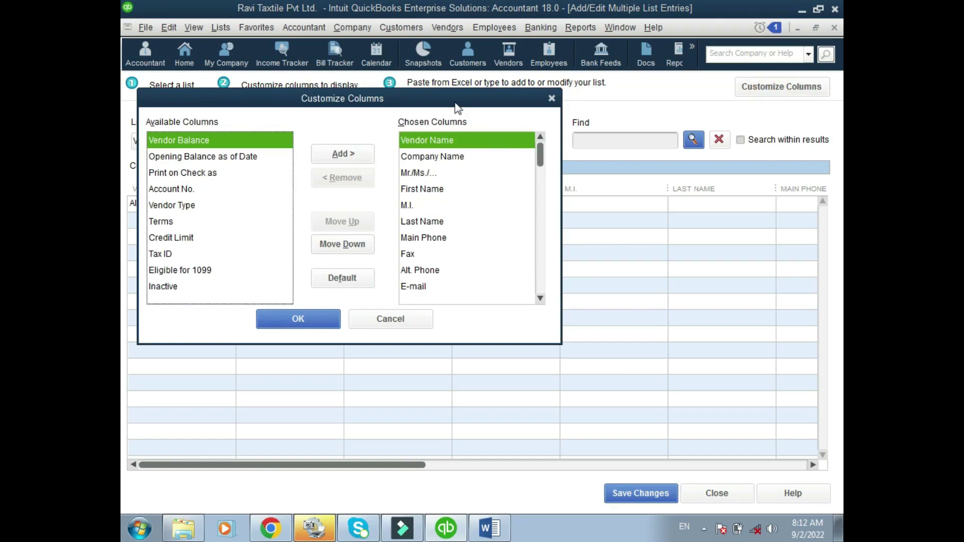
{"action": "left_click_drag", "start_coordinate": [454, 98], "coordinate": [541, 107]}
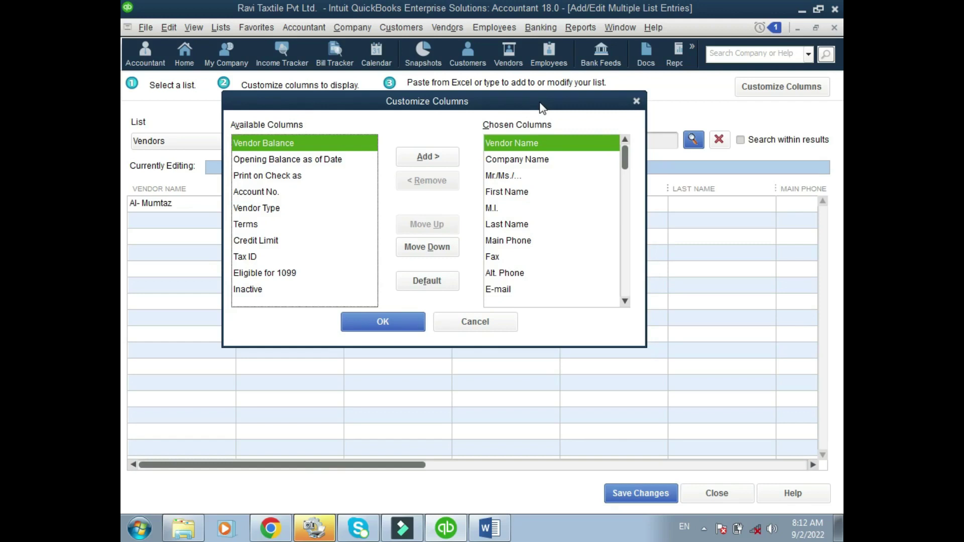
{"action": "left_click", "coordinate": [502, 159]}
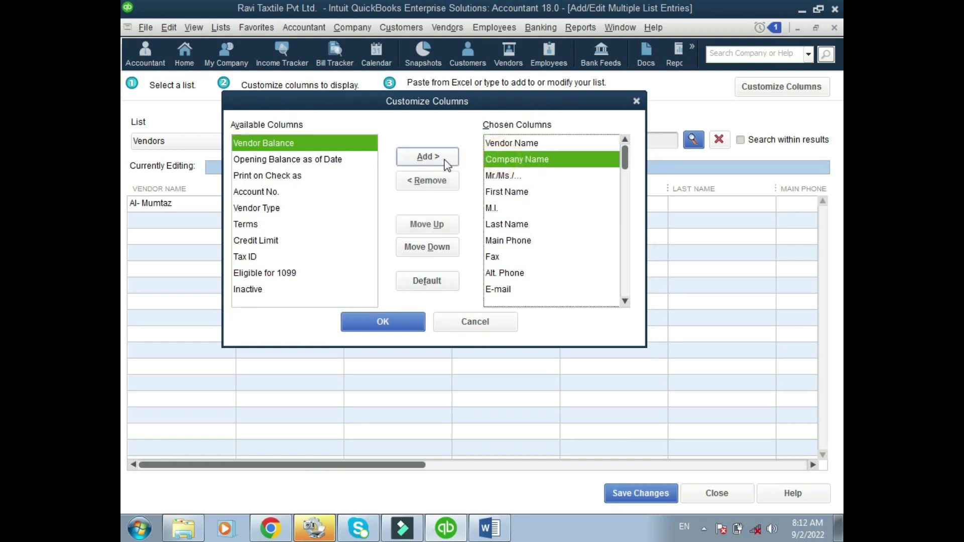
{"action": "left_click", "coordinate": [431, 181]}
{"action": "left_click", "coordinate": [430, 181]}
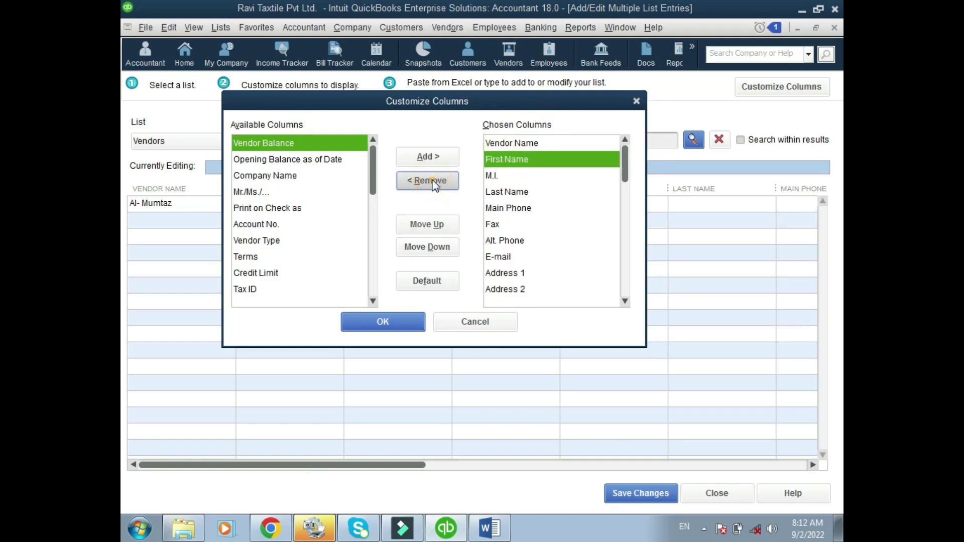
{"action": "left_click", "coordinate": [431, 180]}
{"action": "left_click", "coordinate": [432, 182]}
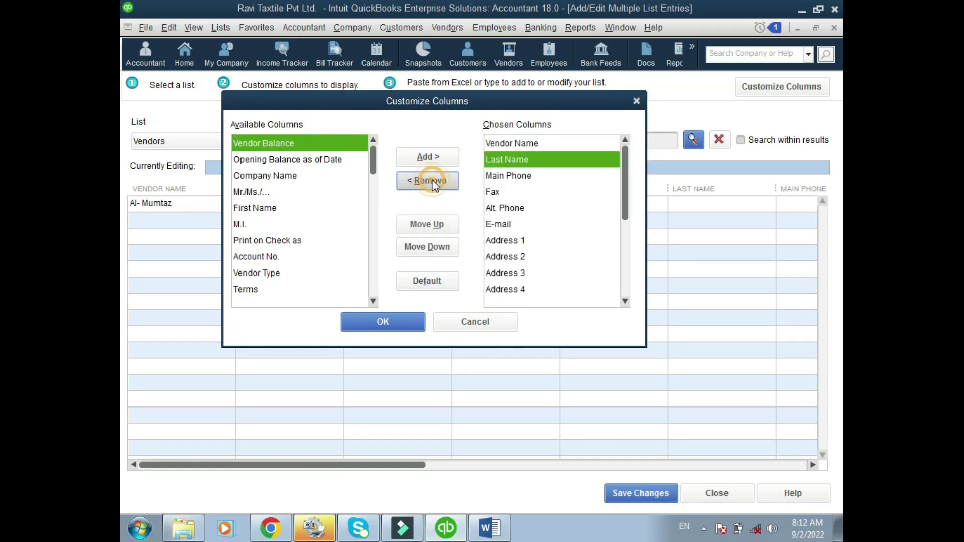
{"action": "left_click", "coordinate": [431, 181]}
{"action": "left_click", "coordinate": [431, 180]}
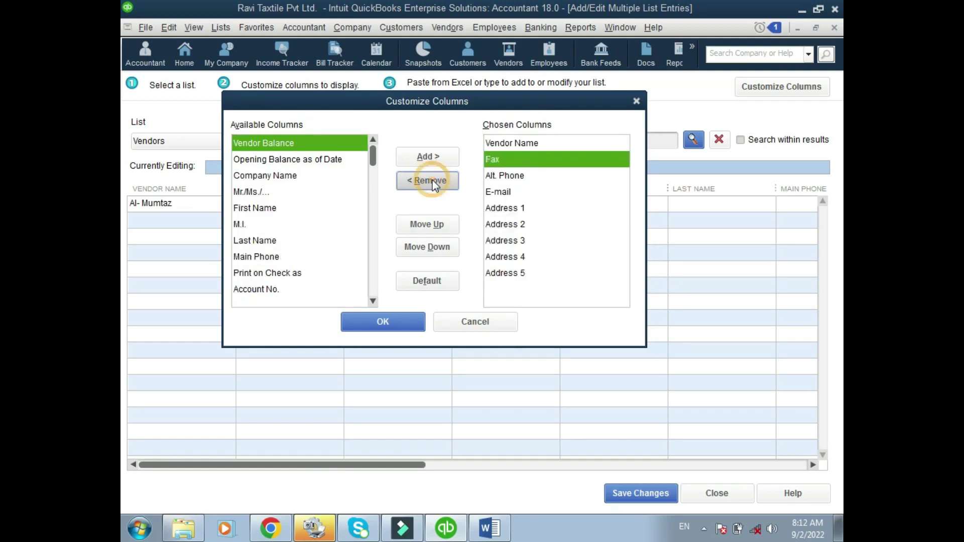
{"action": "left_click", "coordinate": [431, 181]}
{"action": "left_click", "coordinate": [430, 180]}
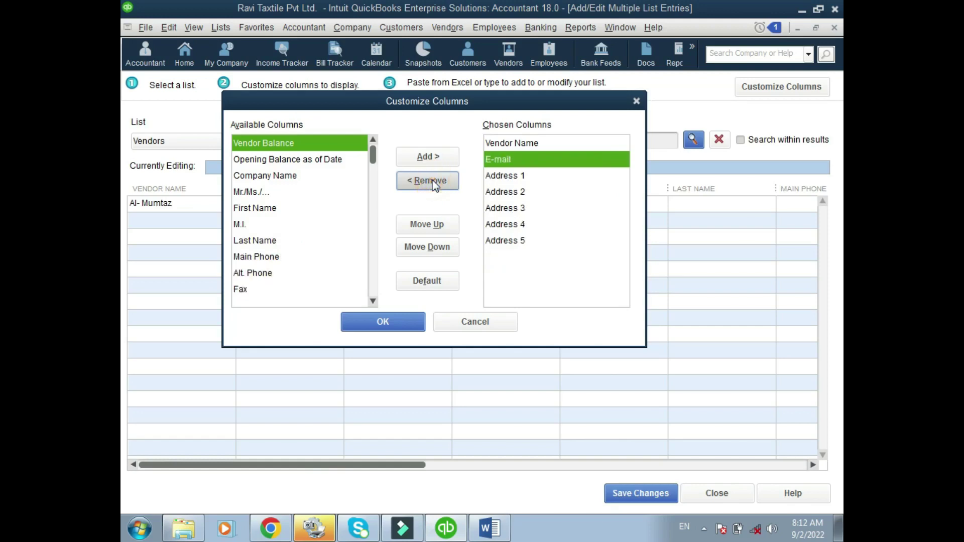
{"action": "left_click", "coordinate": [431, 181]}
Remove Address 2, Address 3, Address 4 and Address 5 from the chosen columns.
{"action": "left_click", "coordinate": [495, 175]}
{"action": "left_click", "coordinate": [447, 179]}
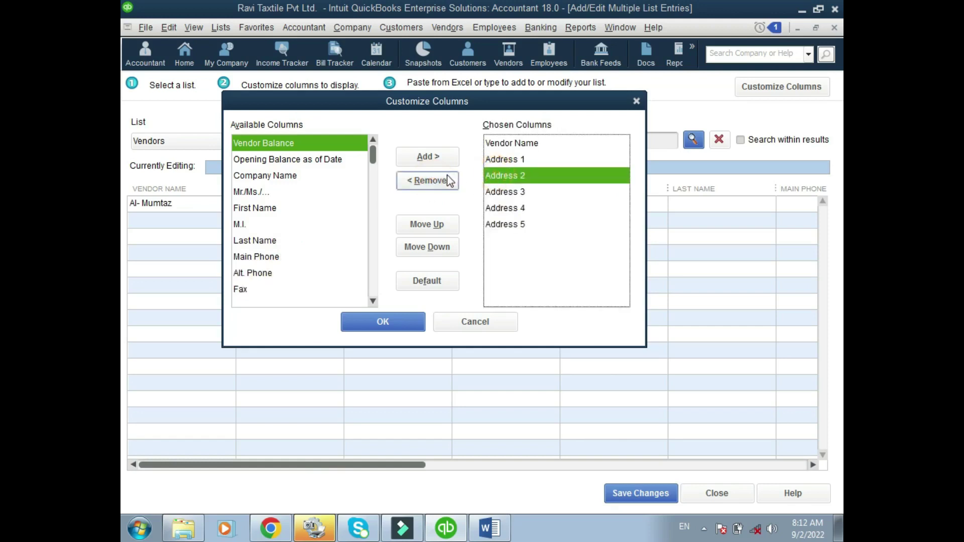
{"action": "left_click", "coordinate": [447, 176]}
{"action": "left_click", "coordinate": [447, 177]}
{"action": "left_click", "coordinate": [447, 177]}
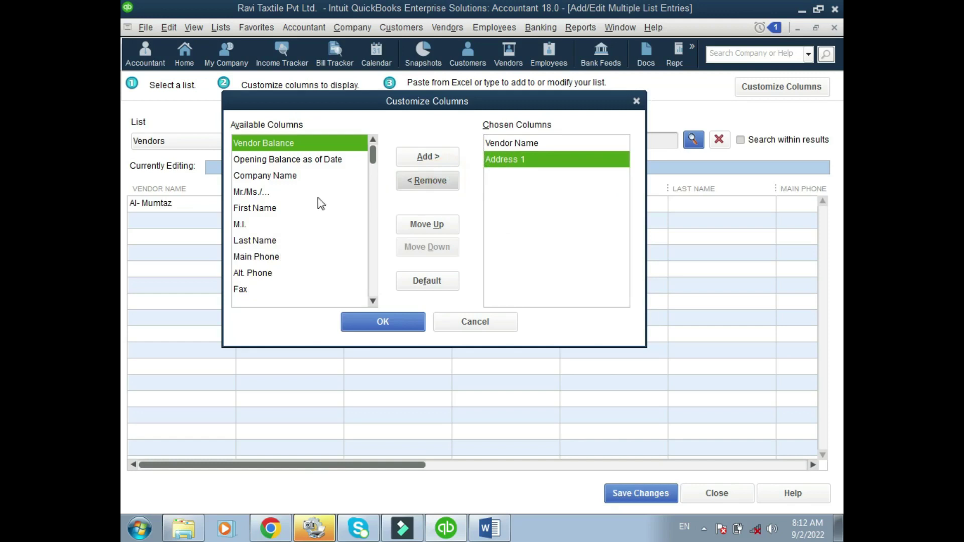
Add Opening Balance as of Date, Vendor Balance, Credit Limit and Terms to the chosen columns and apply the column layout.
{"action": "left_click", "coordinate": [286, 161]}
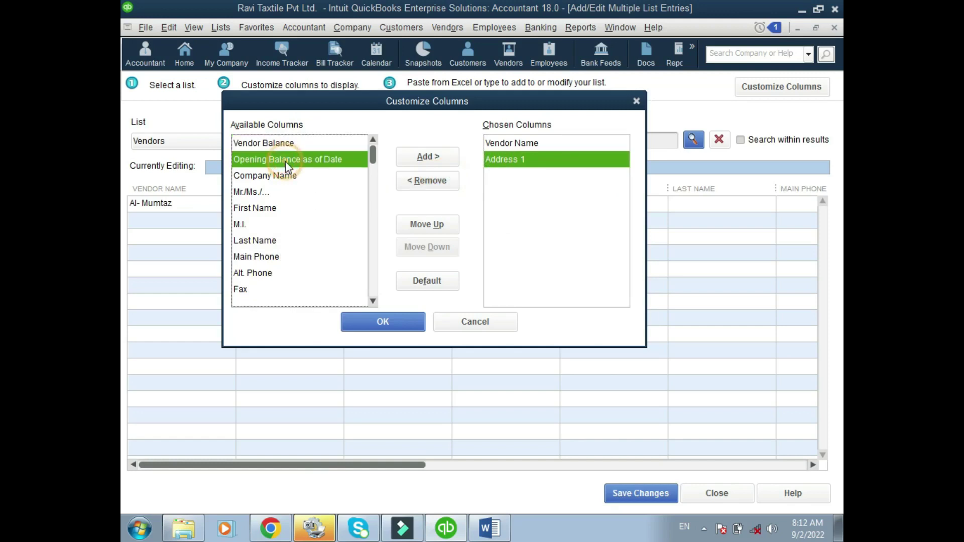
{"action": "left_click", "coordinate": [428, 160]}
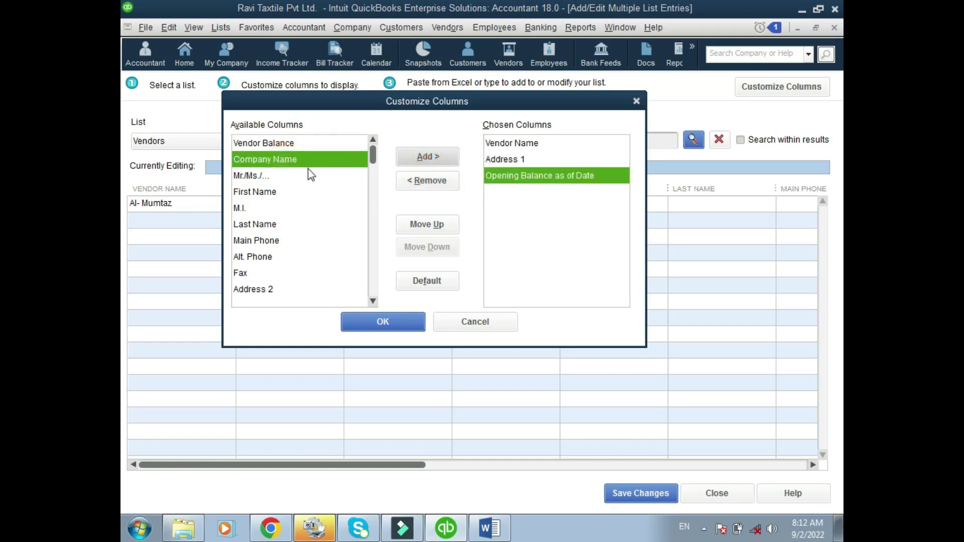
{"action": "left_click", "coordinate": [276, 142]}
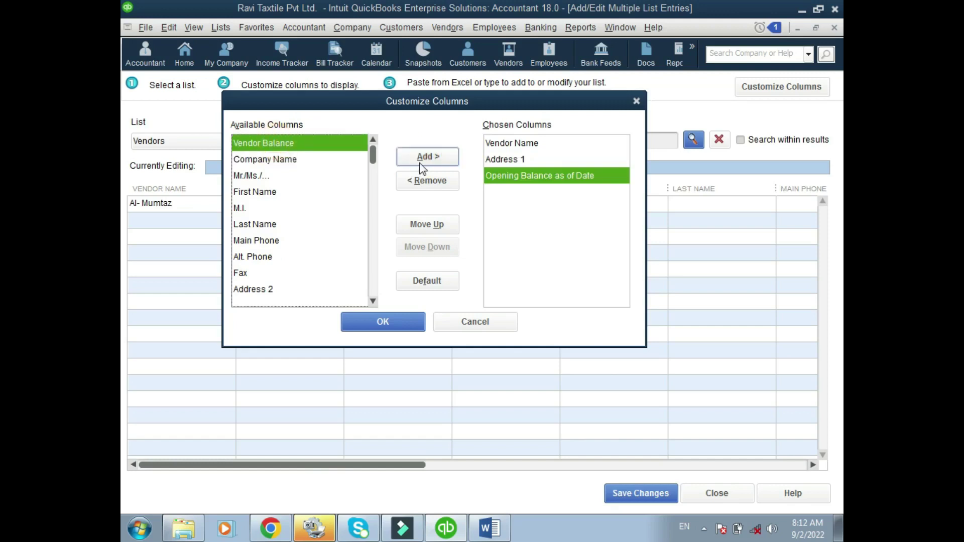
{"action": "left_click", "coordinate": [421, 159]}
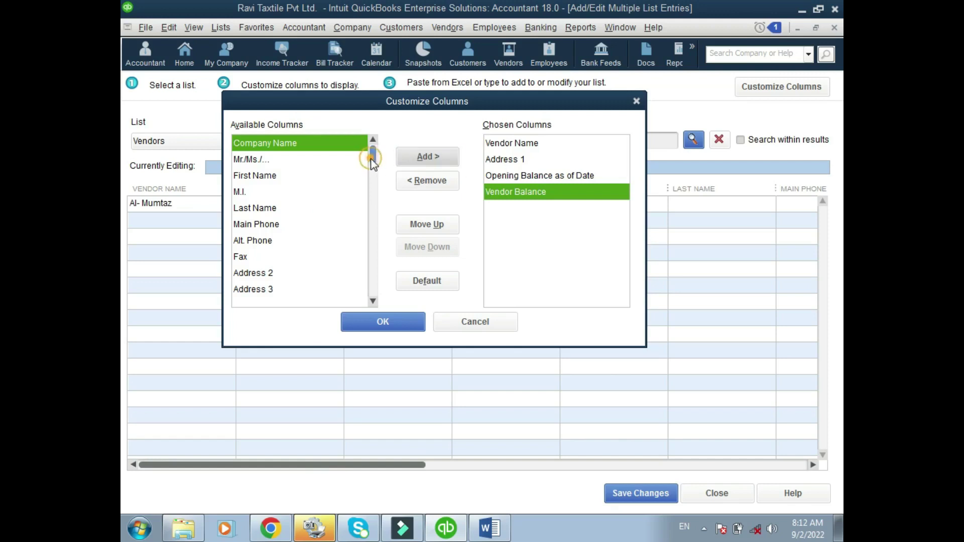
{"action": "left_click_drag", "start_coordinate": [373, 154], "coordinate": [374, 257]}
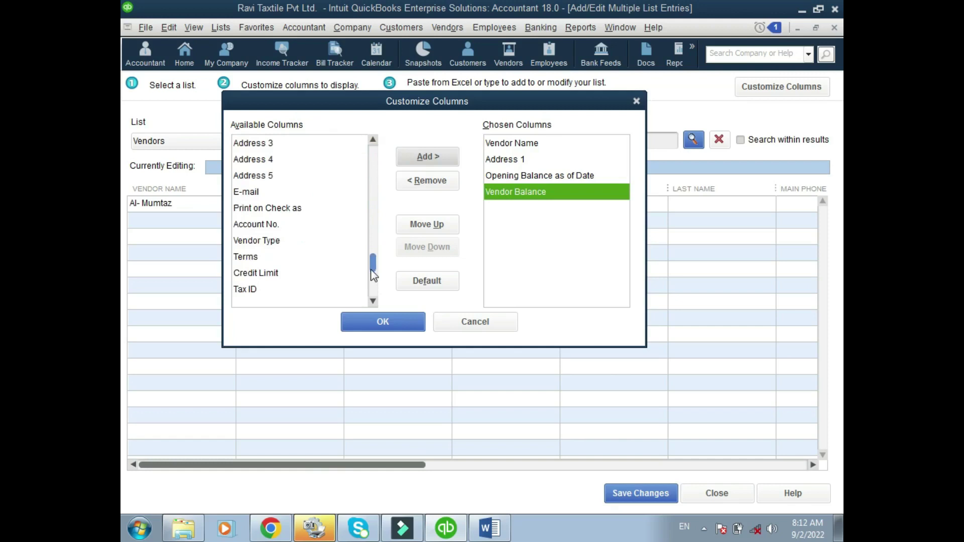
{"action": "left_click", "coordinate": [253, 273]}
{"action": "left_click", "coordinate": [419, 162]}
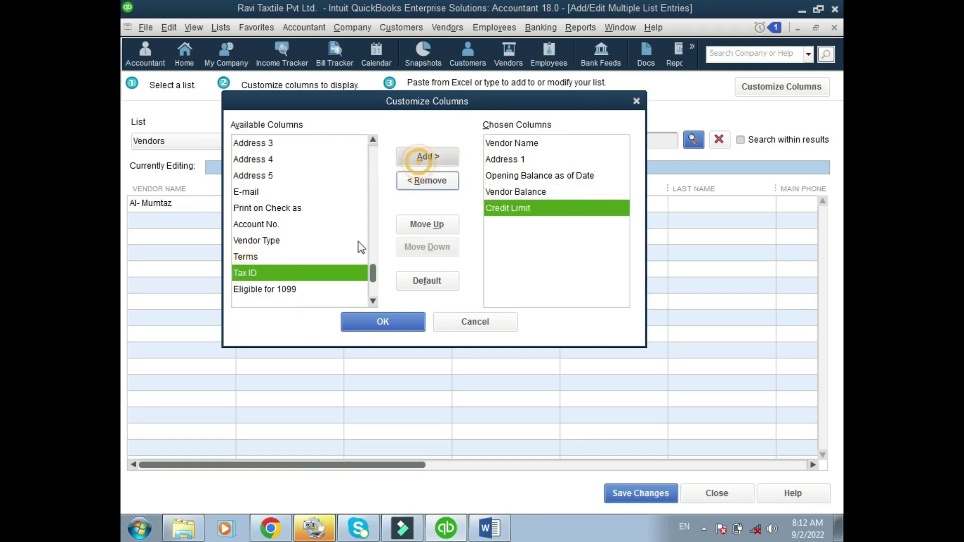
{"action": "left_click", "coordinate": [252, 258]}
{"action": "left_click", "coordinate": [450, 160]}
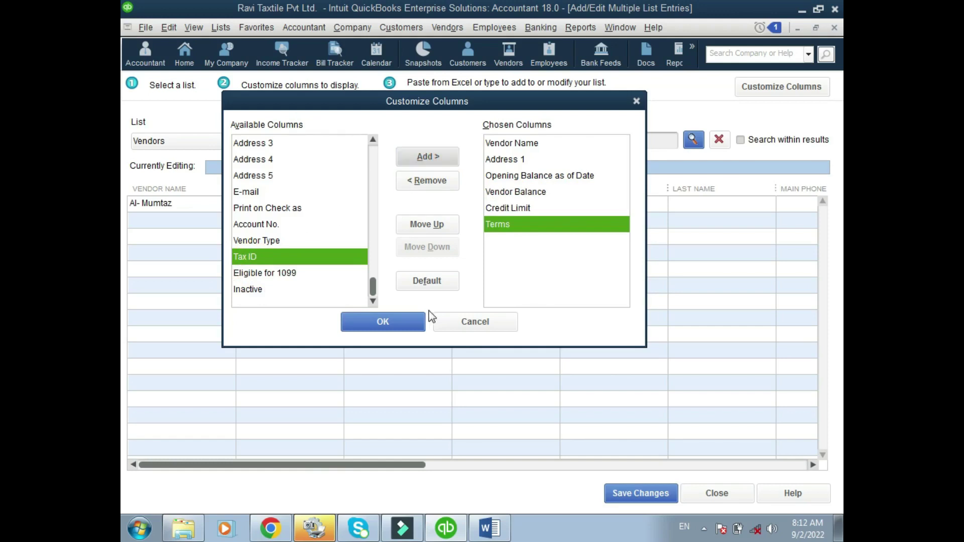
{"action": "left_click", "coordinate": [417, 324]}
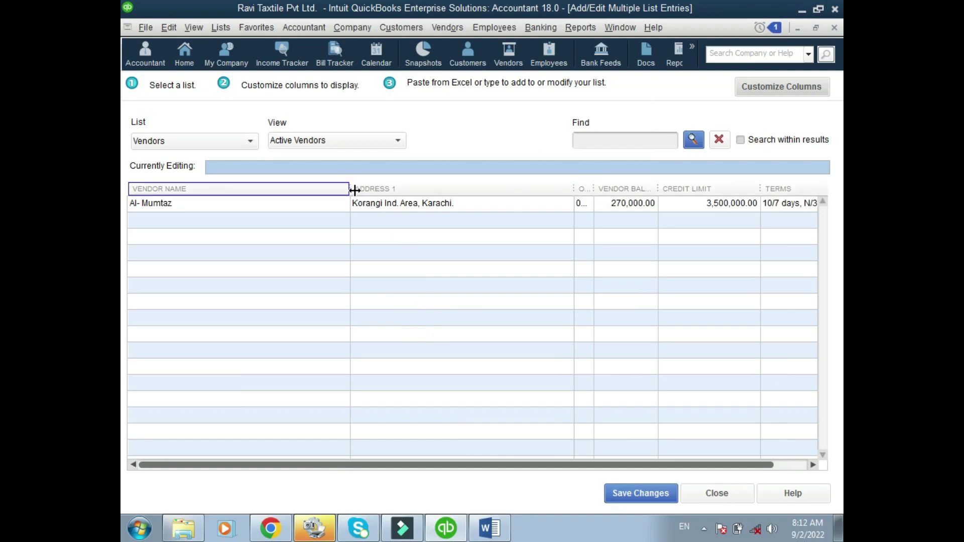
Narrow the Vendor Name, Address 1, Vendor Balance and Credit Limit columns and widen the opening balance date column so all columns fit.
{"action": "left_click_drag", "start_coordinate": [350, 189], "coordinate": [217, 230]}
{"action": "left_click_drag", "start_coordinate": [468, 189], "coordinate": [420, 190]}
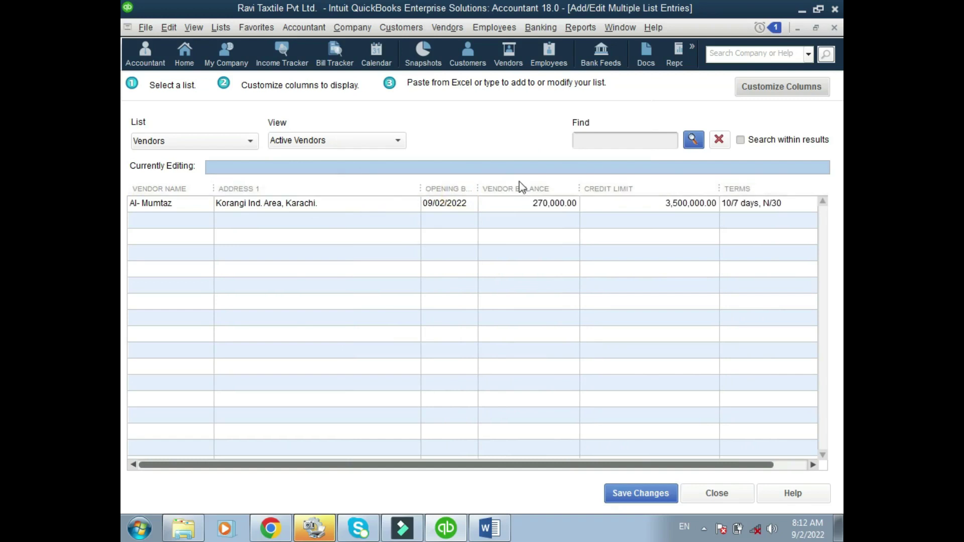
{"action": "left_click_drag", "start_coordinate": [479, 189], "coordinate": [506, 188]}
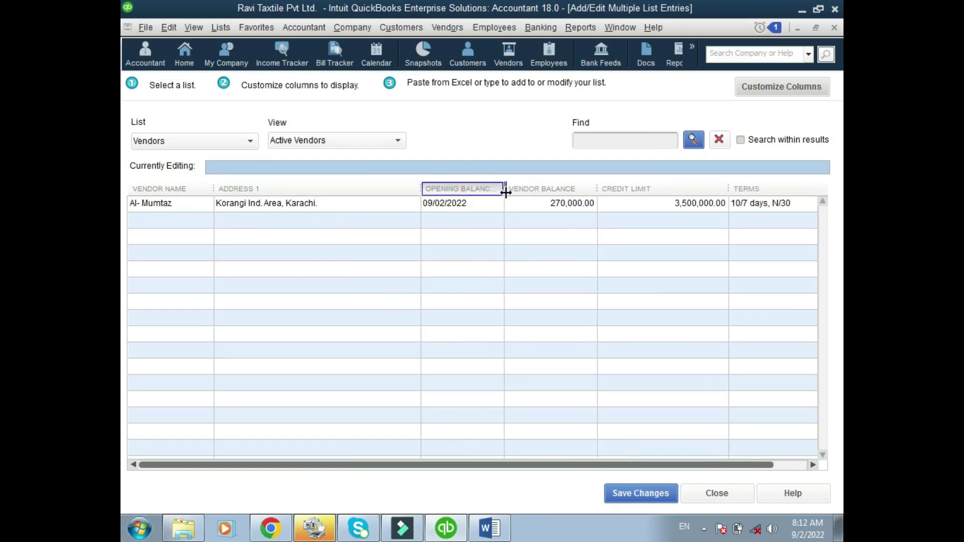
{"action": "left_click_drag", "start_coordinate": [602, 188], "coordinate": [589, 188]}
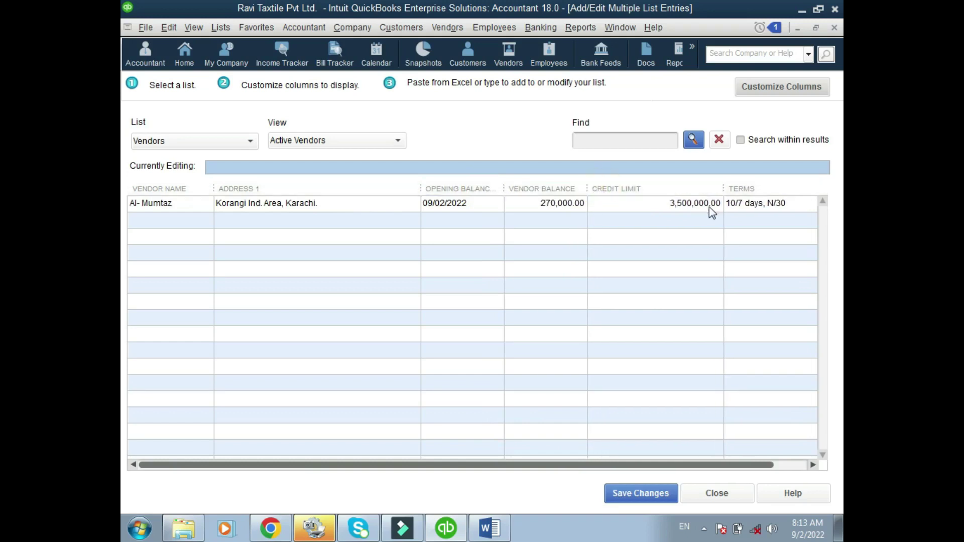
{"action": "left_click_drag", "start_coordinate": [726, 189], "coordinate": [670, 195]}
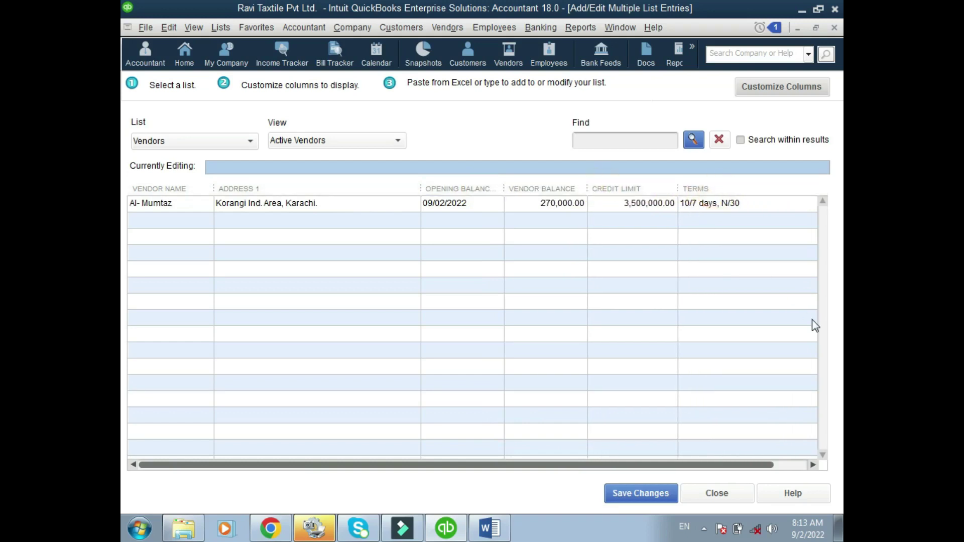
Copy the second supplier's name from the Word case study into the Vendor Name cell of the first empty row in QuickBooks.
{"action": "left_click", "coordinate": [185, 220]}
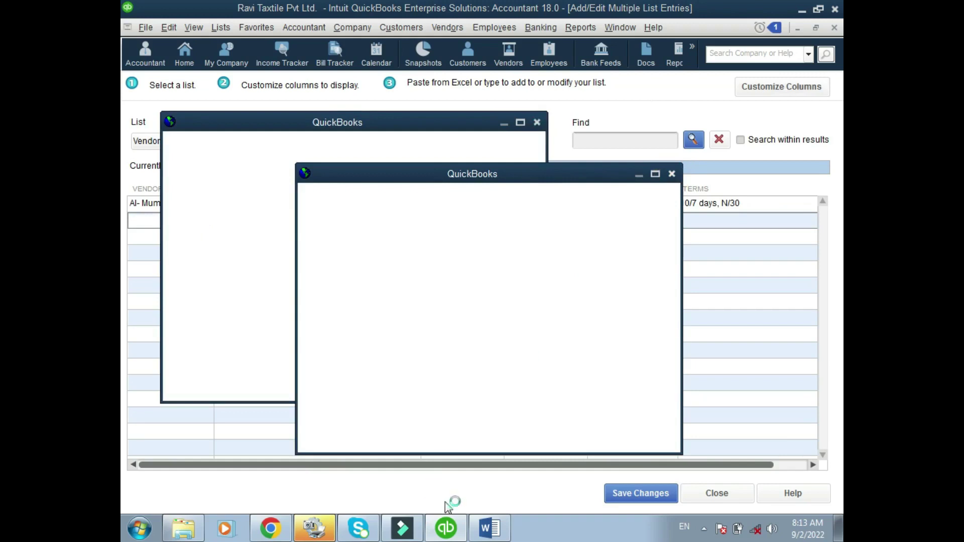
{"action": "left_click", "coordinate": [485, 536]}
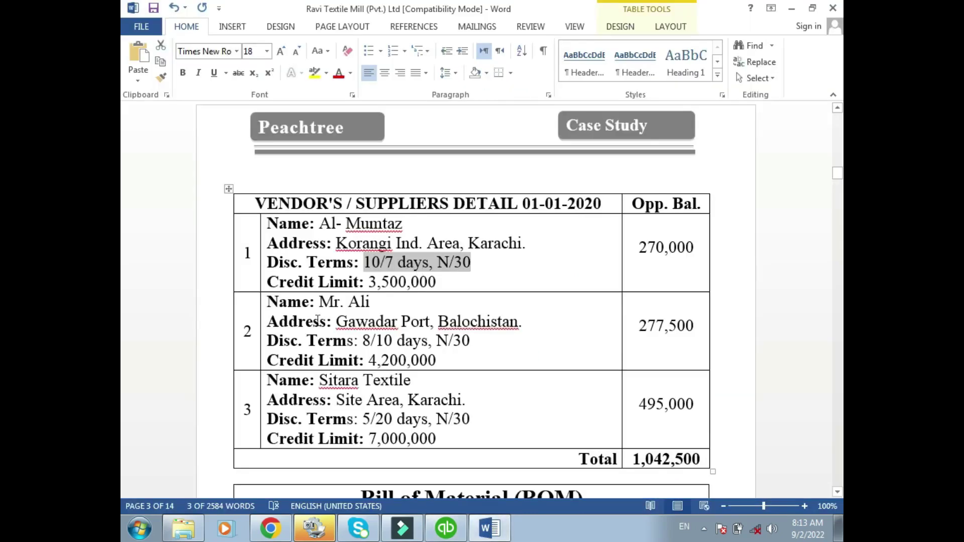
{"action": "left_click_drag", "start_coordinate": [321, 303], "coordinate": [369, 303]}
{"action": "key", "text": "ctrl+c"}
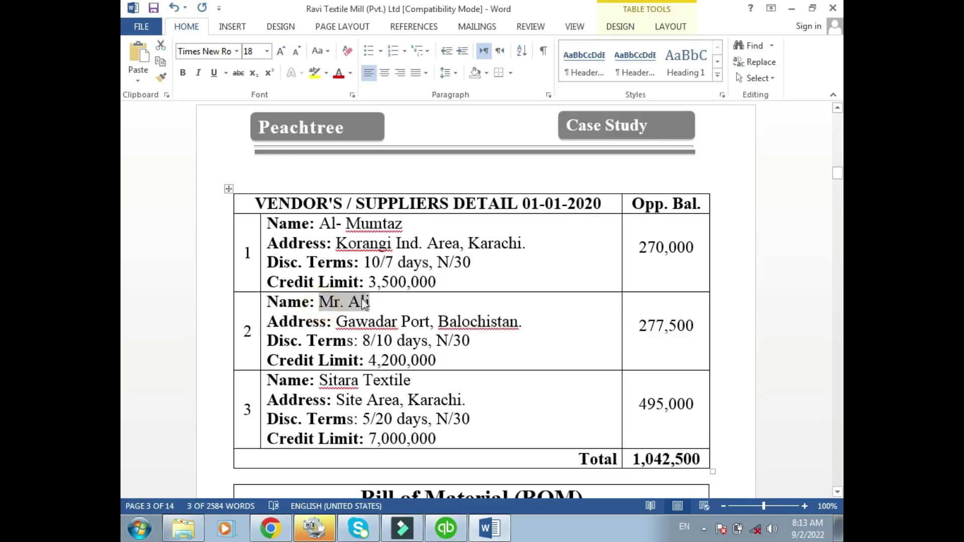
{"action": "key", "text": "alt+Tab"}
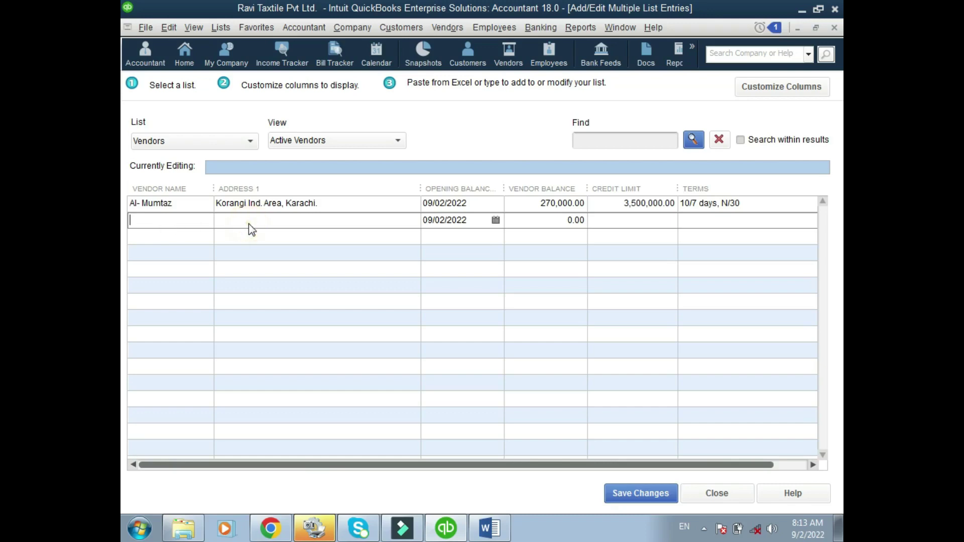
{"action": "key", "text": "ctrl+v"}
Copy the second supplier's address from the Word case study into the Address 1 cell of the new vendor row in QuickBooks.
{"action": "key", "text": "alt+Tab"}
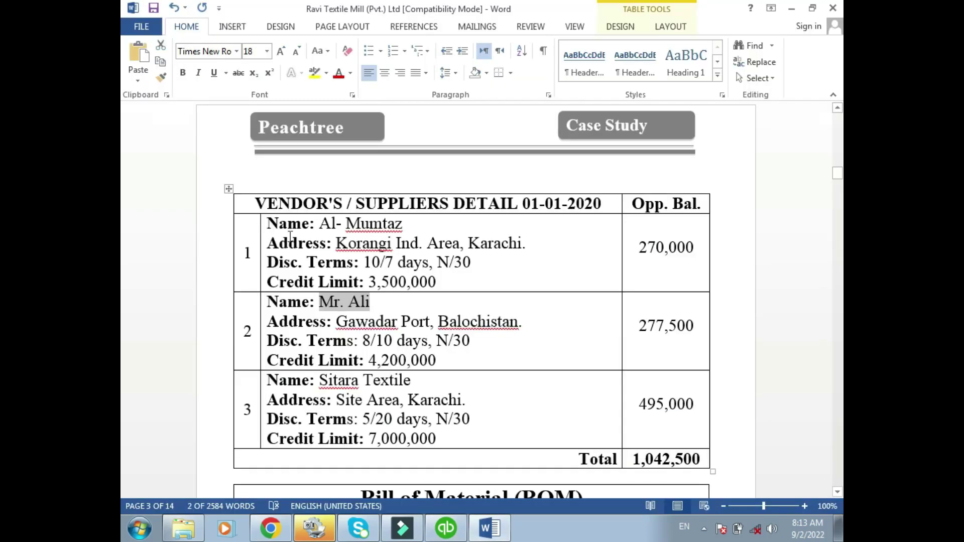
{"action": "left_click_drag", "start_coordinate": [336, 321], "coordinate": [501, 326]}
{"action": "key", "text": "ctrl+c"}
{"action": "key", "text": "alt+Tab"}
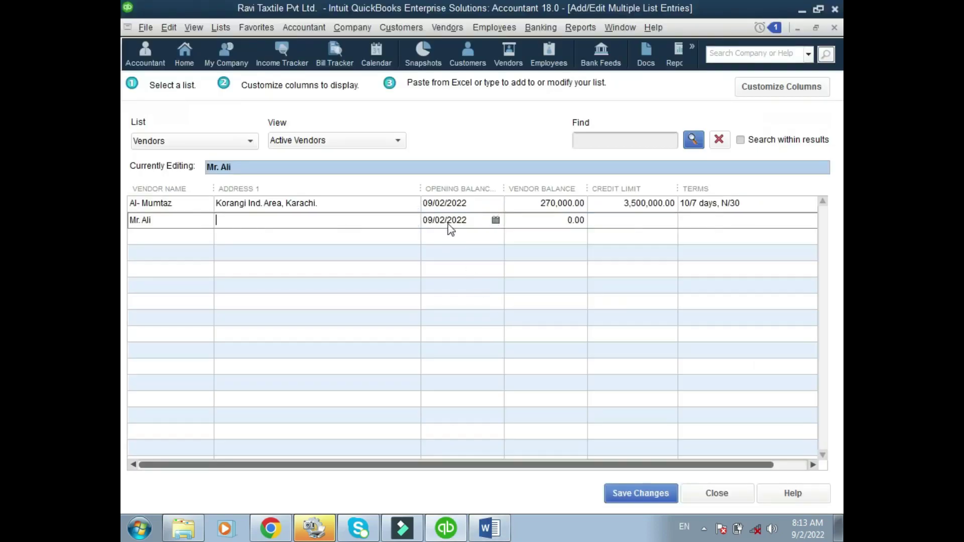
{"action": "key", "text": "ctrl+v"}
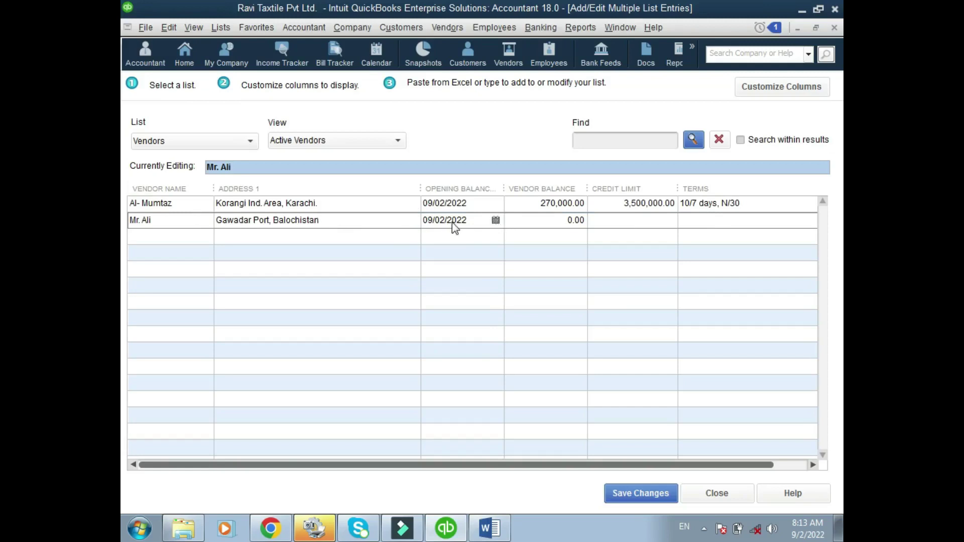
Set the second vendor's opening balance date to 07/01/2022.
{"action": "left_click", "coordinate": [496, 220]}
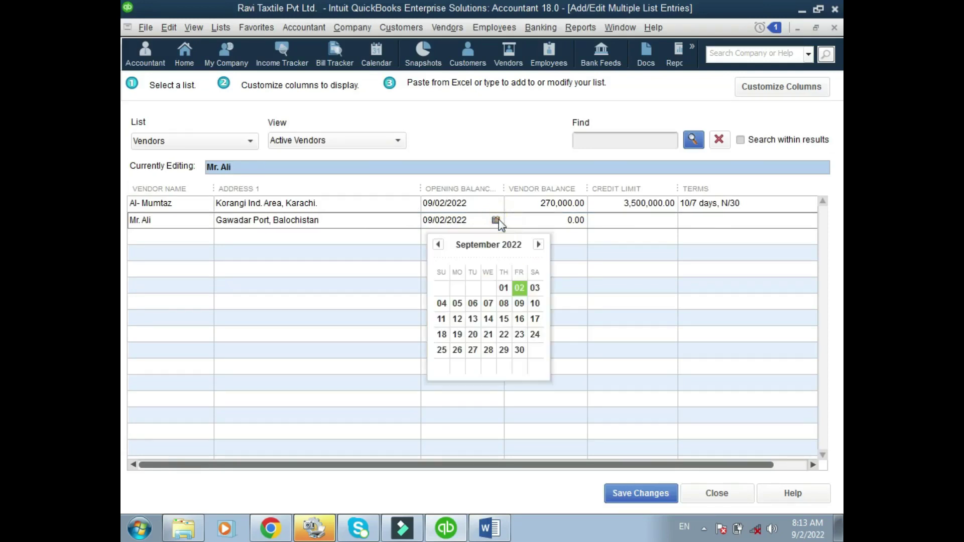
{"action": "left_click", "coordinate": [438, 244]}
{"action": "left_click", "coordinate": [438, 244]}
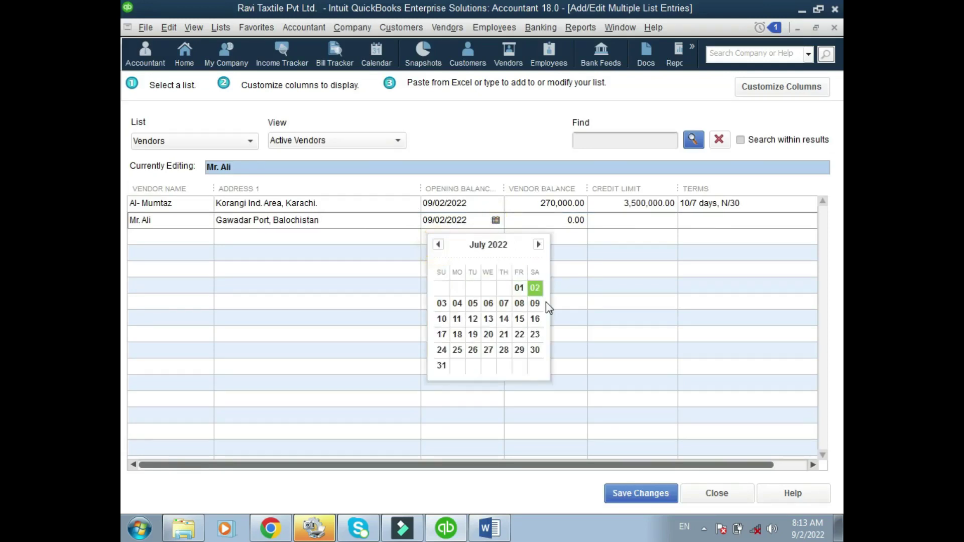
{"action": "left_click", "coordinate": [523, 288]}
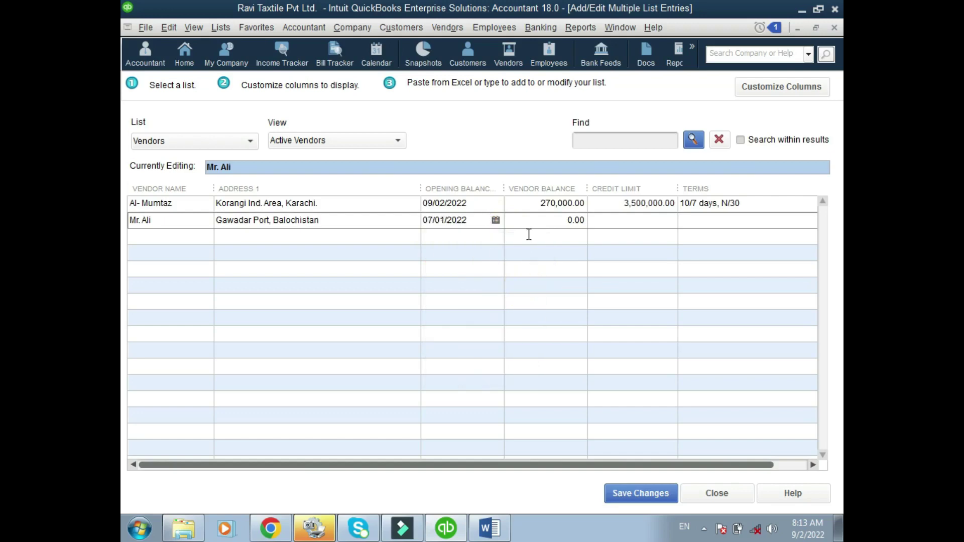
Check the second supplier's opening balance in the Word case study and enter 277,500 as the vendor balance in QuickBooks.
{"action": "key", "text": "alt+Tab"}
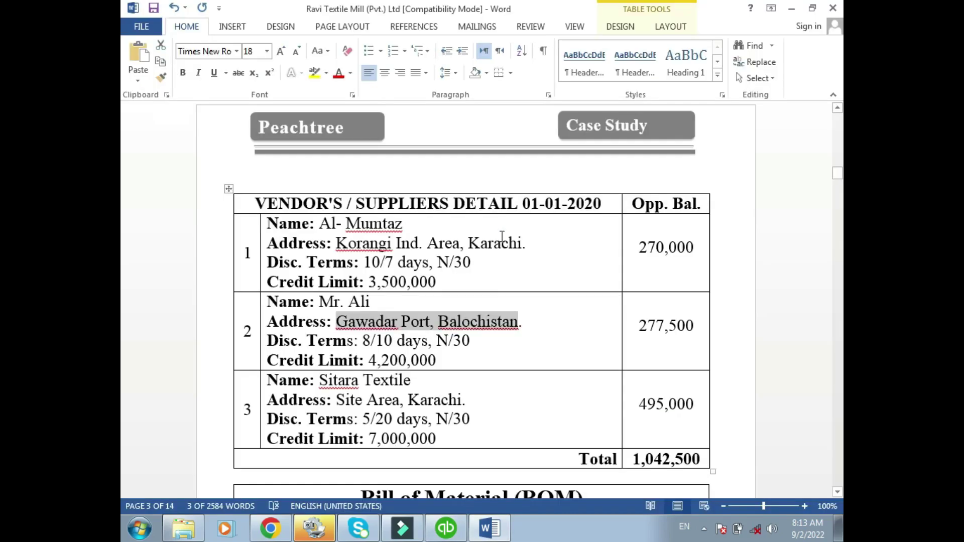
{"action": "key", "text": "alt+Tab"}
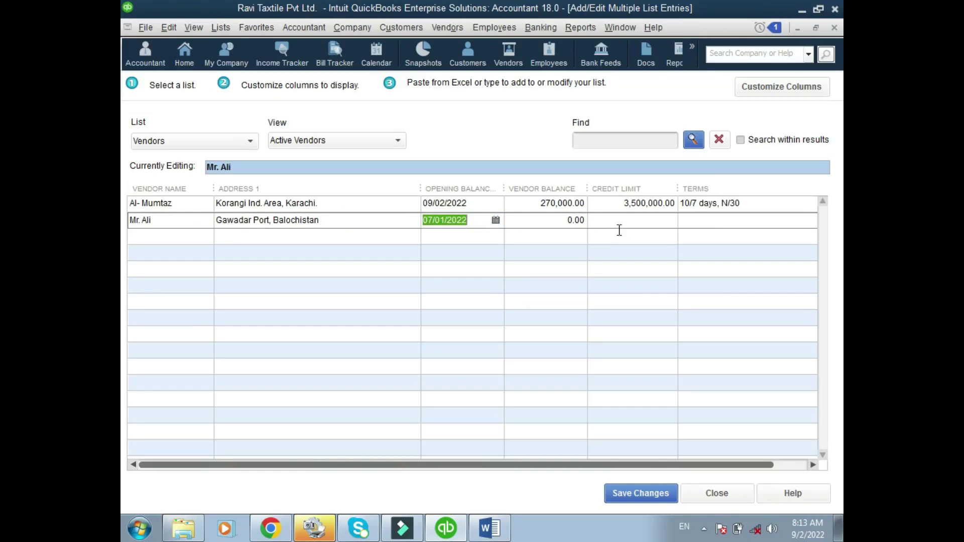
{"action": "left_click", "coordinate": [558, 221]}
{"action": "type", "text": "277"}
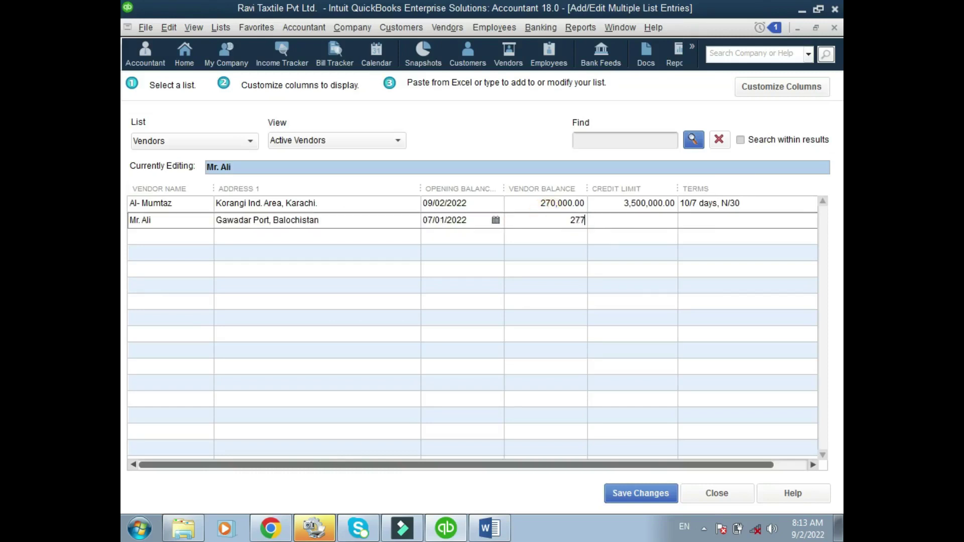
{"action": "type", "text": "500"}
{"action": "key", "text": "Tab"}
Look up the second supplier's credit limit in the Word case study and enter 4,200,000 in the vendor's row in QuickBooks.
{"action": "key", "text": "alt+Tab"}
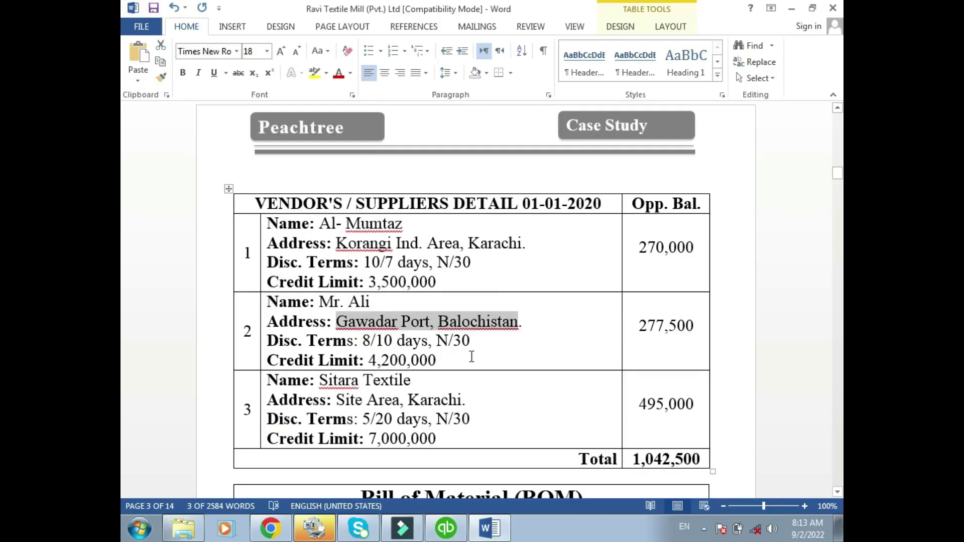
{"action": "left_click", "coordinate": [368, 360]}
{"action": "key", "text": "alt+Tab"}
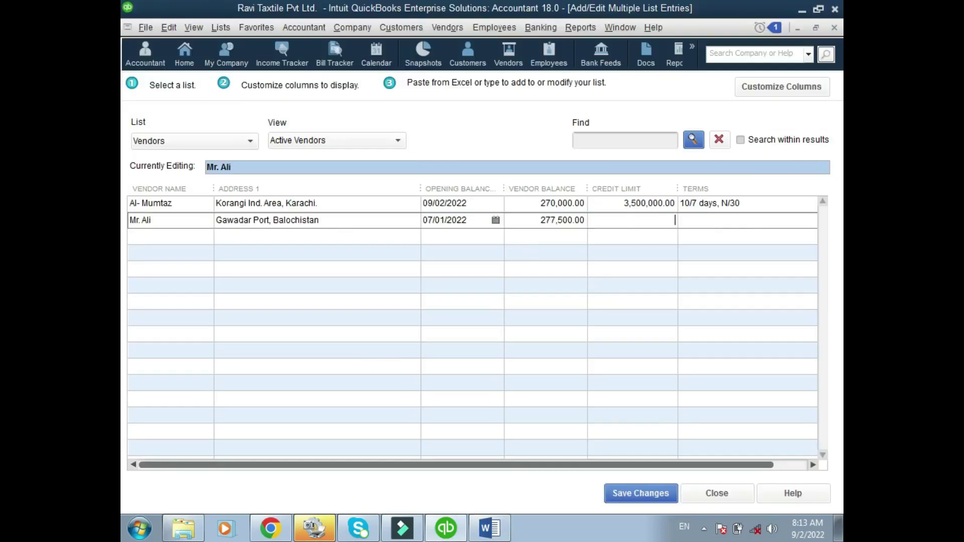
{"action": "type", "text": "4200000"}
{"action": "key", "text": "Tab"}
Copy the second supplier's discount terms from the Word case study and start a new QuickBooks payment term named 8/10 days, N/30.
{"action": "key", "text": "alt+Tab"}
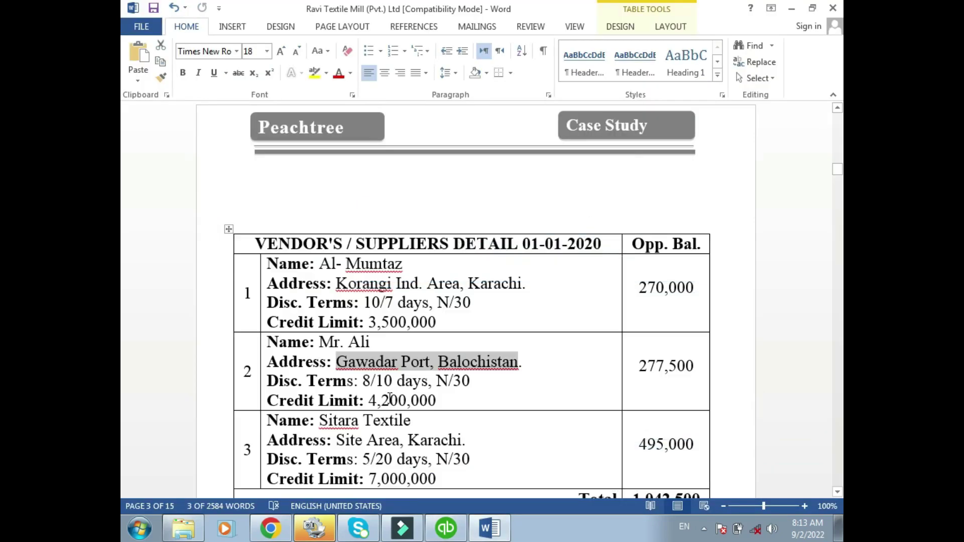
{"action": "left_click", "coordinate": [362, 382]}
{"action": "left_click_drag", "start_coordinate": [362, 381], "coordinate": [472, 392]}
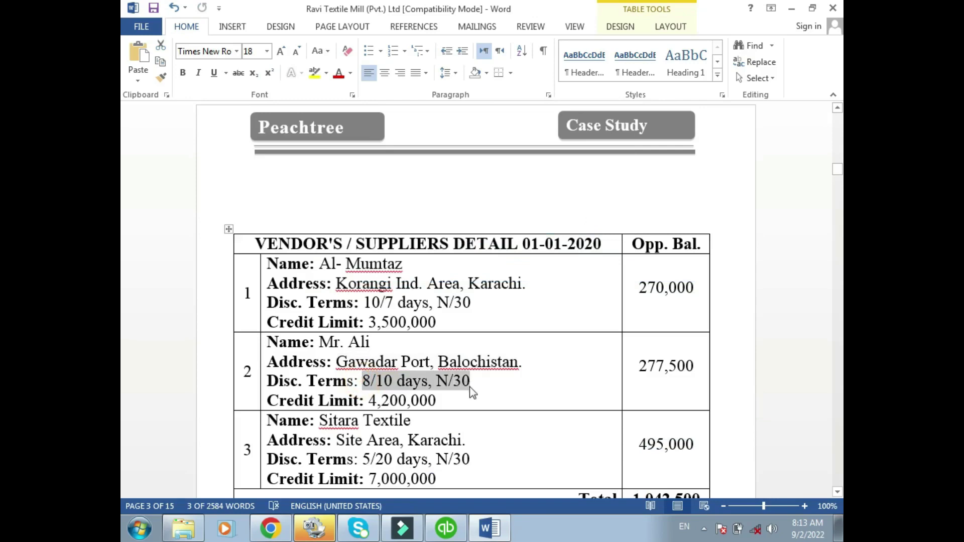
{"action": "key", "text": "alt+Tab"}
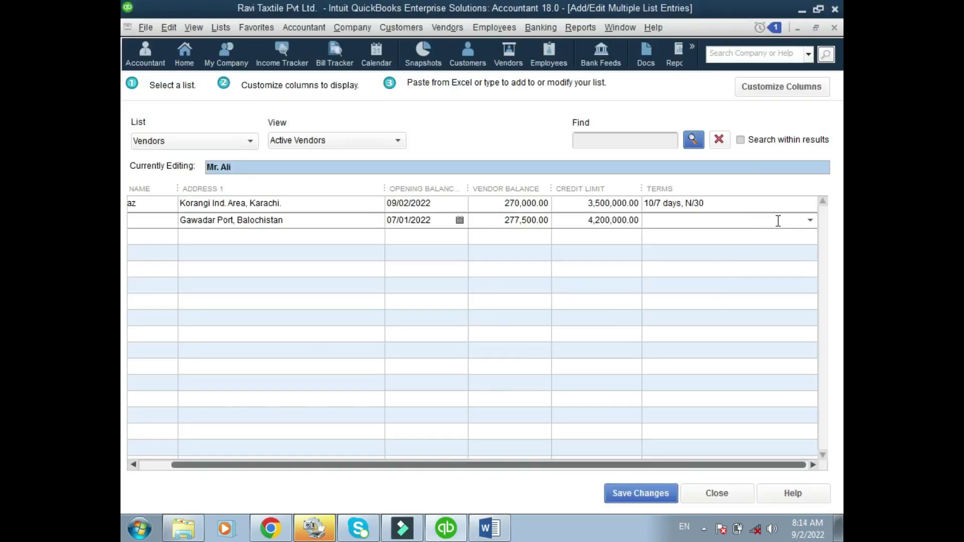
{"action": "left_click", "coordinate": [810, 221]}
{"action": "left_click", "coordinate": [698, 242]}
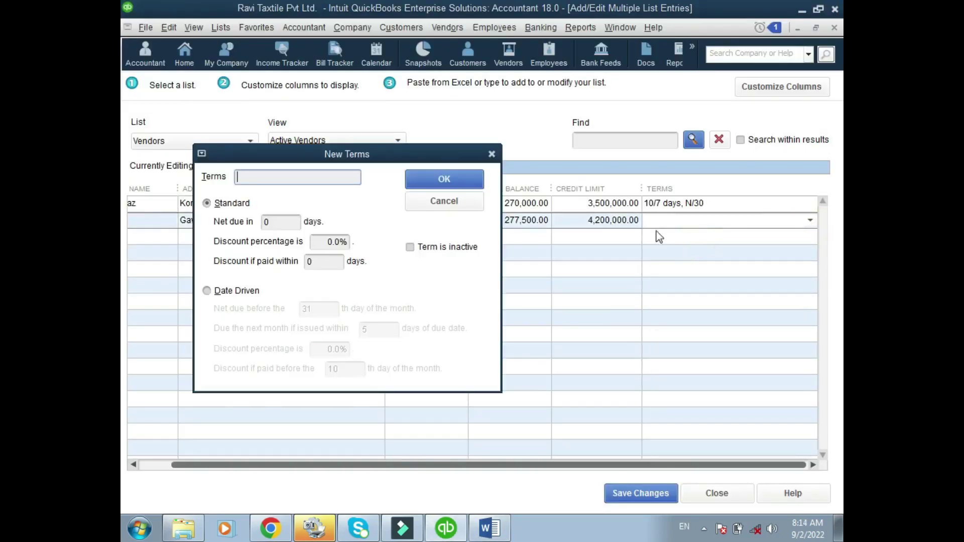
{"action": "key", "text": "ctrl+v"}
Set the new term to net due in 30 days with an 8% discount if paid within 10 days, and save it.
{"action": "left_click", "coordinate": [266, 223]}
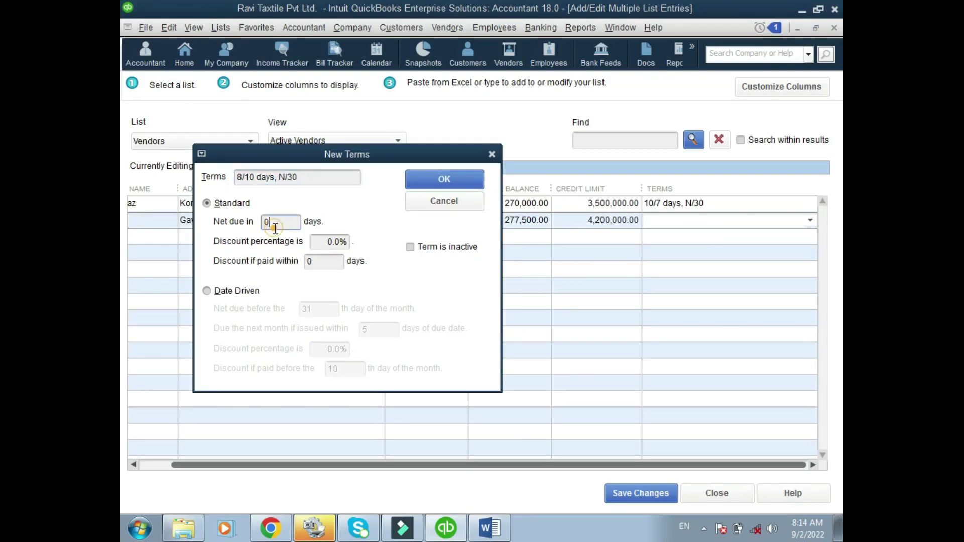
{"action": "type", "text": "30"}
{"action": "left_click", "coordinate": [324, 241]}
{"action": "type", "text": "8"}
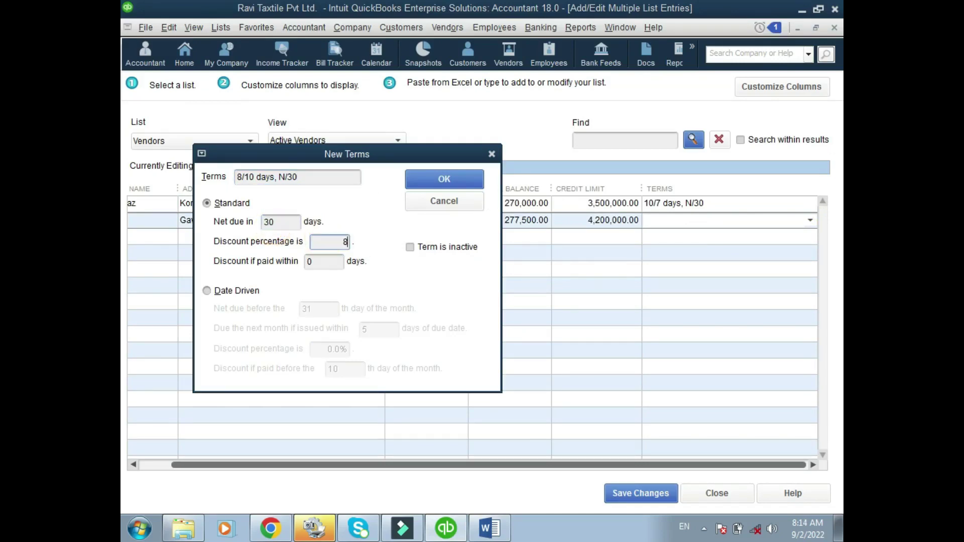
{"action": "left_click", "coordinate": [308, 263]}
{"action": "type", "text": "10"}
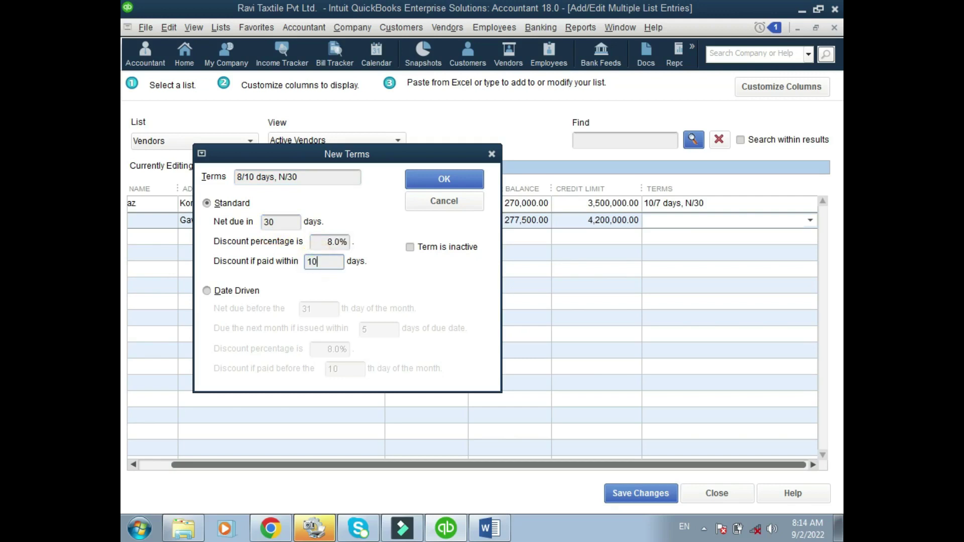
{"action": "left_click", "coordinate": [443, 178]}
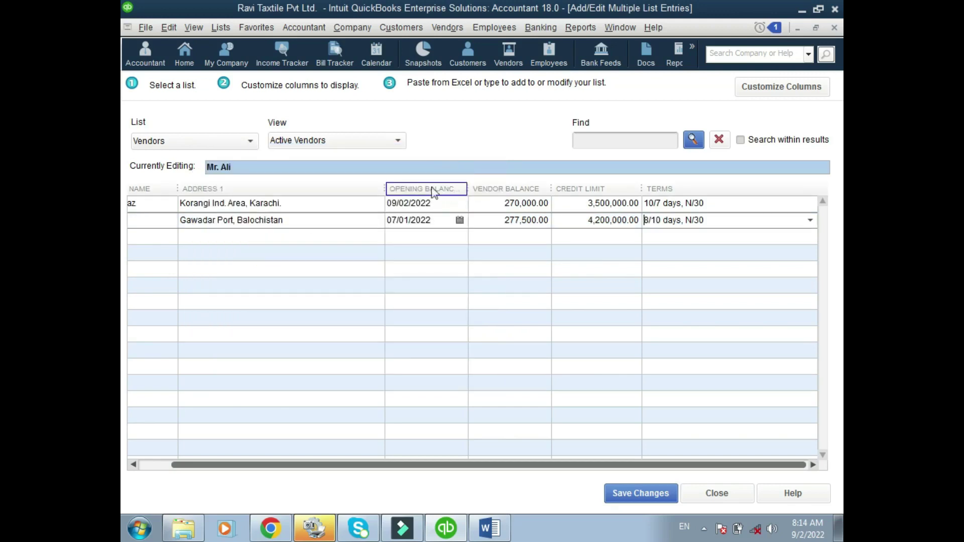
Start a third vendor row in QuickBooks with the name Sitara Textile and its address copied from the Word case study.
{"action": "left_click", "coordinate": [160, 241]}
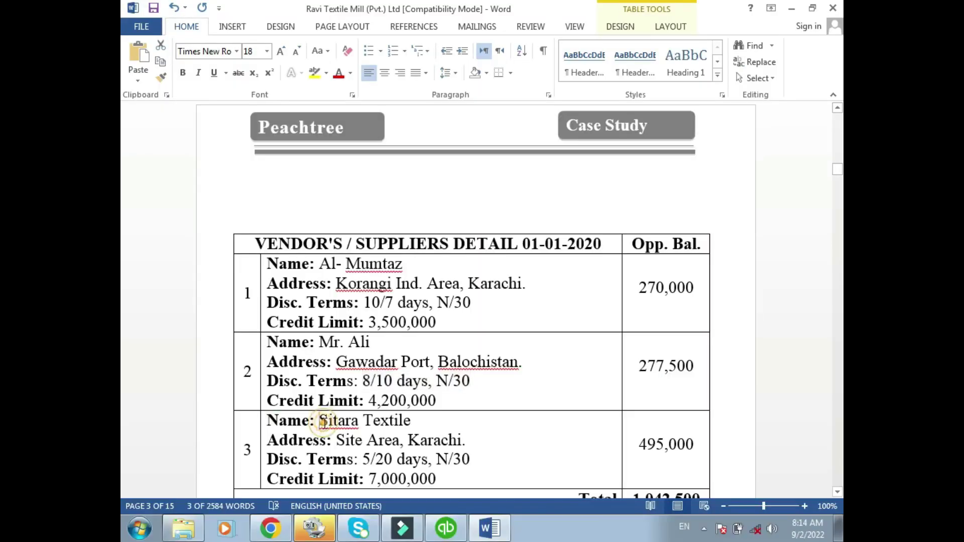
{"action": "left_click_drag", "start_coordinate": [320, 421], "coordinate": [400, 424]}
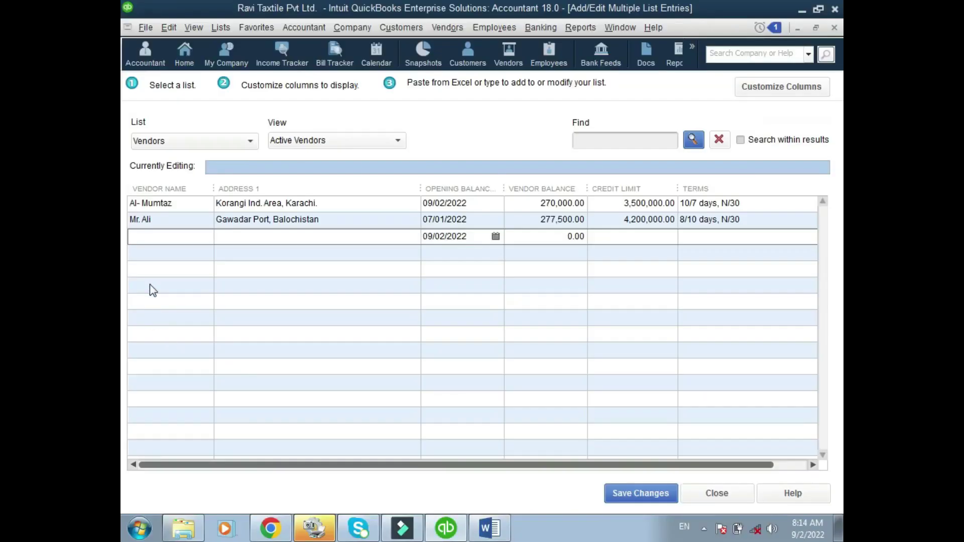
{"action": "type", "text": "Sitara Textile"}
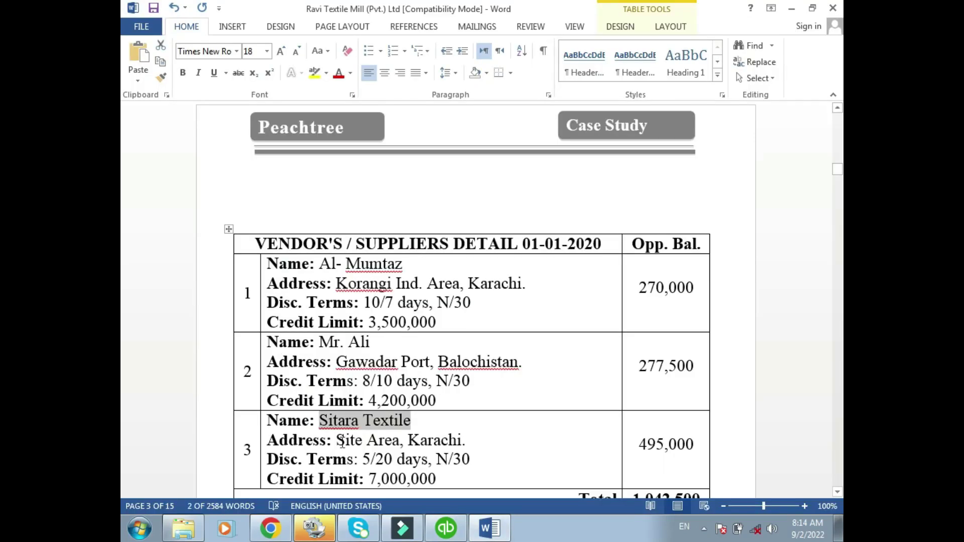
{"action": "left_click_drag", "start_coordinate": [341, 442], "coordinate": [448, 445]}
{"action": "key", "text": "ctrl+c"}
{"action": "key", "text": "alt+Tab"}
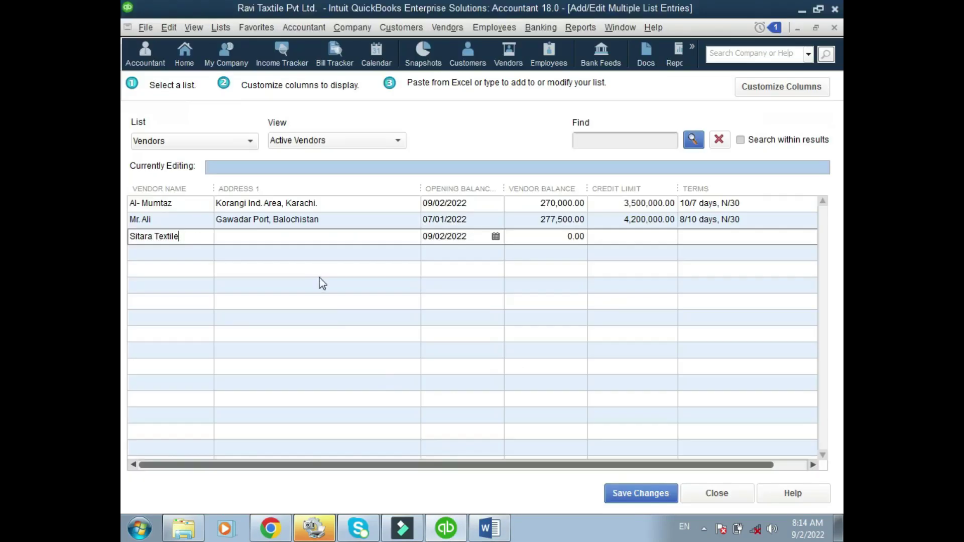
{"action": "left_click", "coordinate": [304, 242]}
{"action": "key", "text": "ctrl+v"}
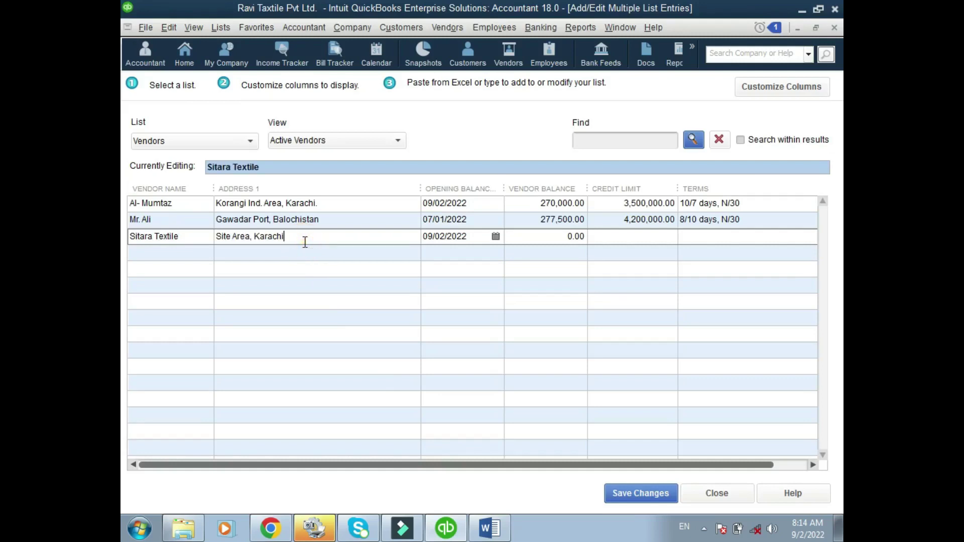
Set the opening balance date in the Sitara Textile row to 07/01/2022.
{"action": "key", "text": "Tab"}
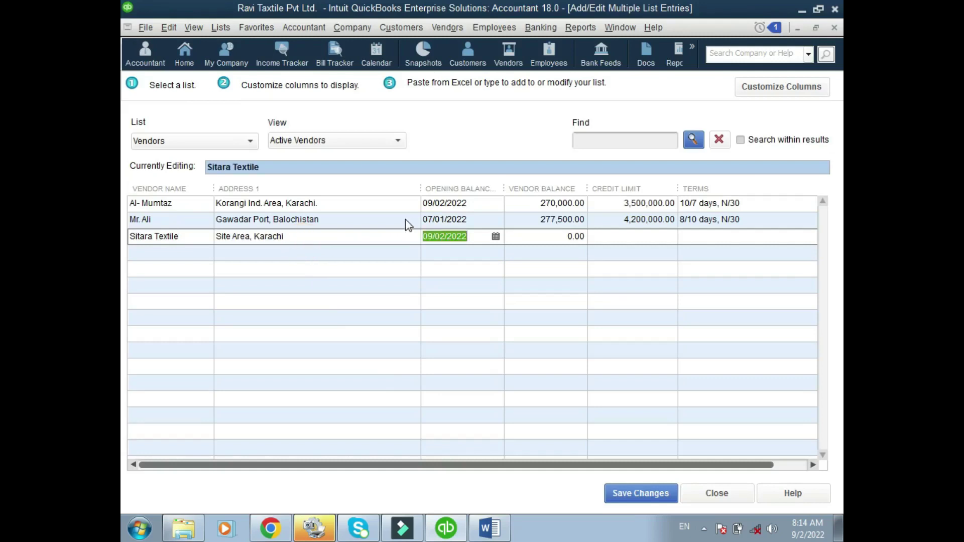
{"action": "left_click", "coordinate": [496, 236]}
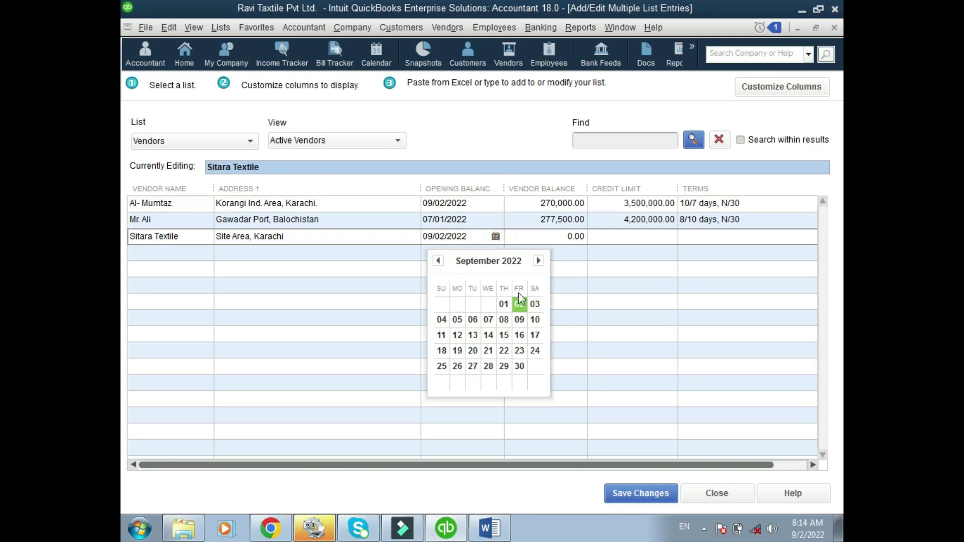
{"action": "left_click", "coordinate": [438, 261]}
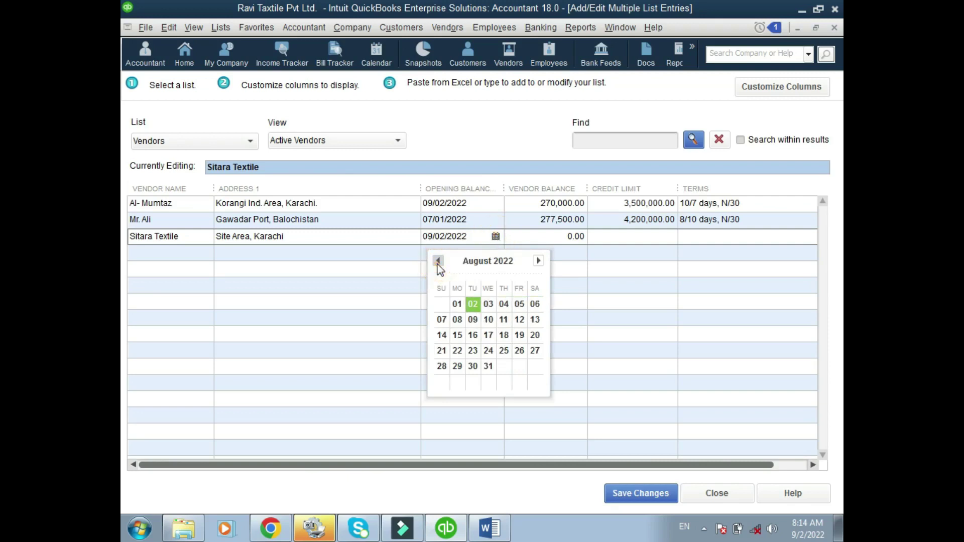
{"action": "left_click", "coordinate": [438, 262]}
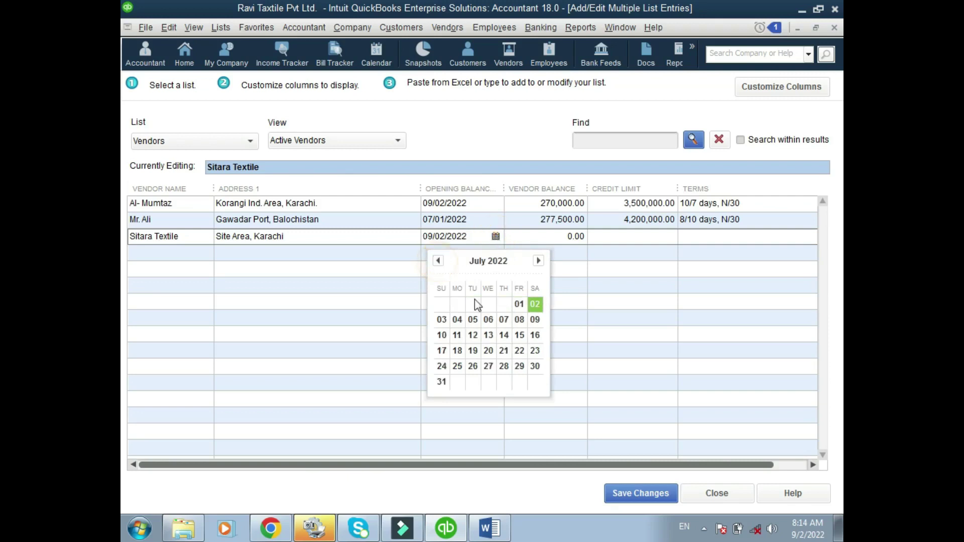
{"action": "left_click", "coordinate": [520, 304]}
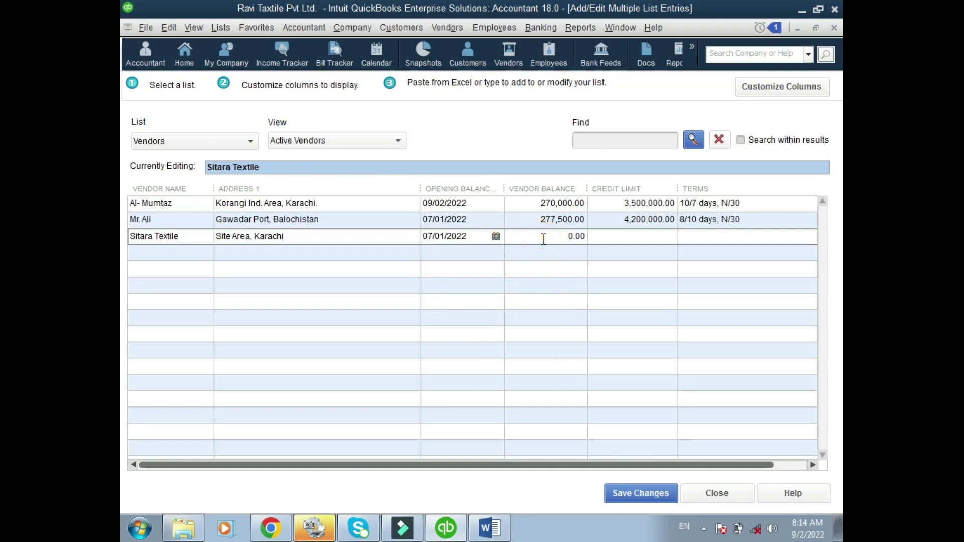
Look up Sitara Textile's opening balance in the Word case study and enter 495,000 as its vendor balance in QuickBooks.
{"action": "key", "text": "alt+Tab"}
{"action": "key", "text": "alt+Tab"}
{"action": "type", "text": "500"}
{"action": "key", "text": "Tab"}
Copy Sitara Textile's discount terms from the Word case study and enter its credit limit of 7,000,000 in QuickBooks.
{"action": "key", "text": "alt+Tab"}
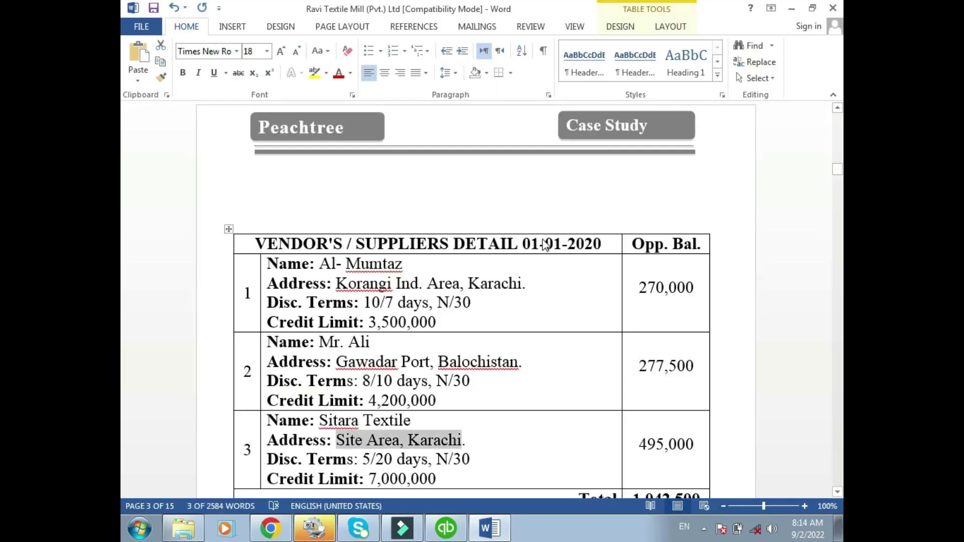
{"action": "left_click_drag", "start_coordinate": [370, 459], "coordinate": [436, 460]}
{"action": "left_click_drag", "start_coordinate": [363, 460], "coordinate": [467, 463]}
{"action": "key", "text": "ctrl+c"}
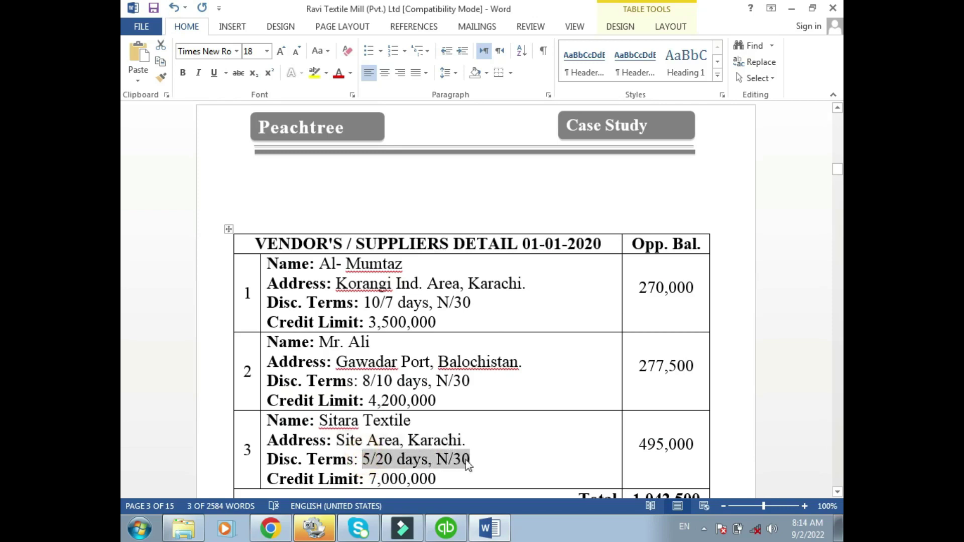
{"action": "key", "text": "alt+Tab"}
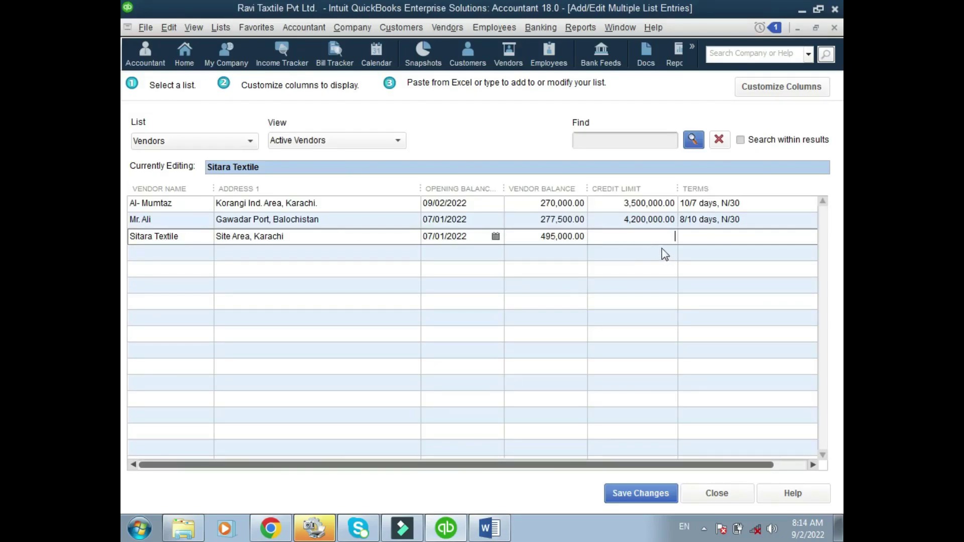
{"action": "type", "text": "7,000,0"}
{"action": "type", "text": "00000"}
{"action": "key", "text": "Tab"}
Paste the copied terms into the Sitara Textile row and start a new payment term named 5/20 days, N/30.
{"action": "type", "text": "5/20 days, N/30"}
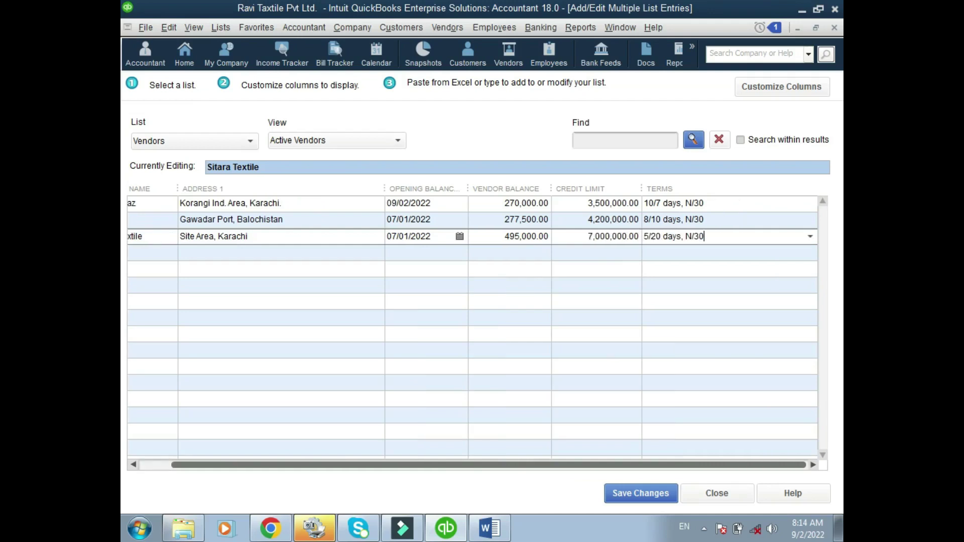
{"action": "left_click", "coordinate": [810, 237]}
{"action": "left_click", "coordinate": [750, 258]}
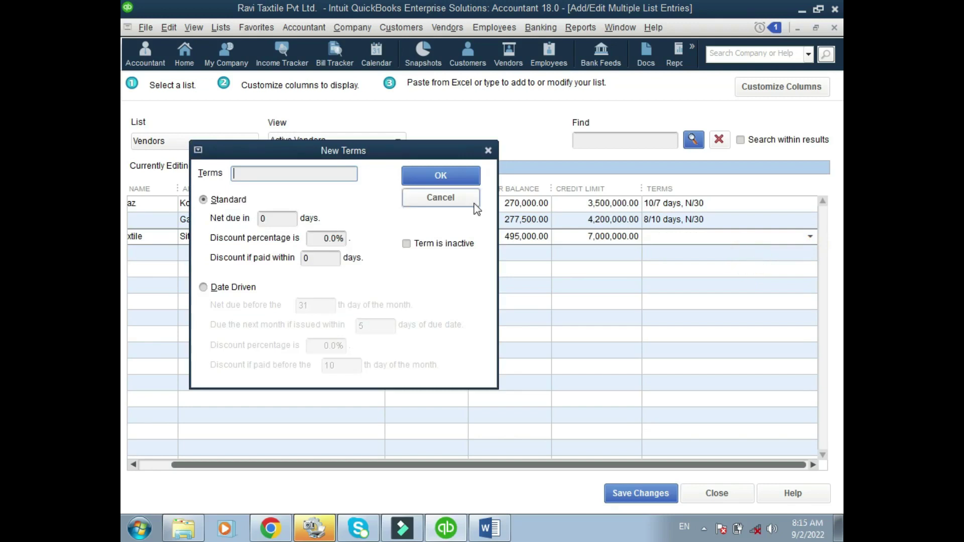
{"action": "key", "text": "ctrl+v"}
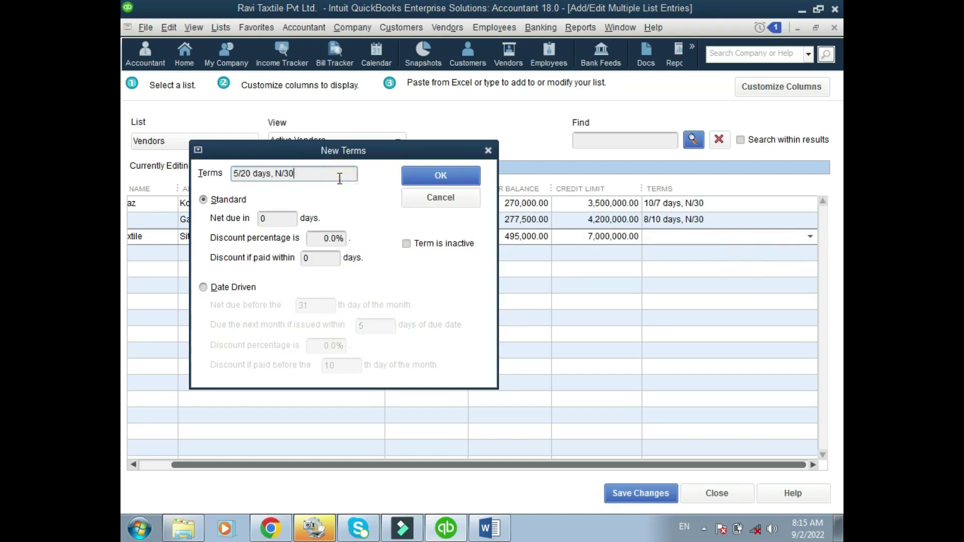
Set the new term to net due in 30 days with a 5% discount if paid within 20 days, and save it.
{"action": "left_click", "coordinate": [265, 218]}
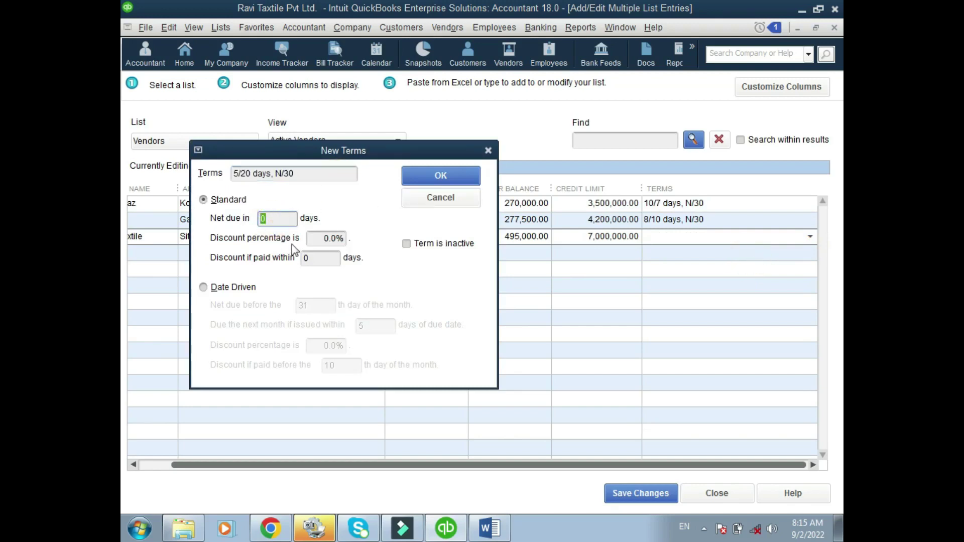
{"action": "type", "text": "30"}
{"action": "left_click", "coordinate": [320, 240]}
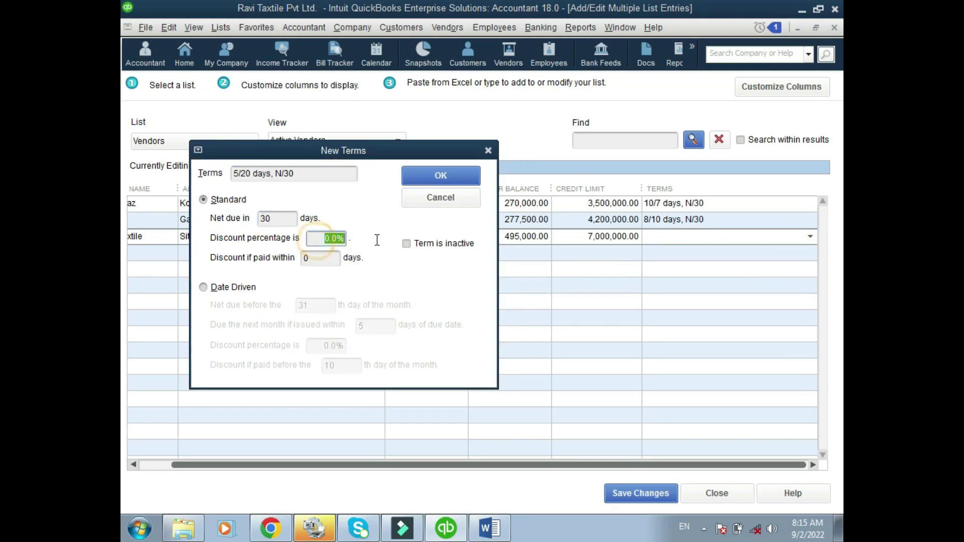
{"action": "type", "text": "5"}
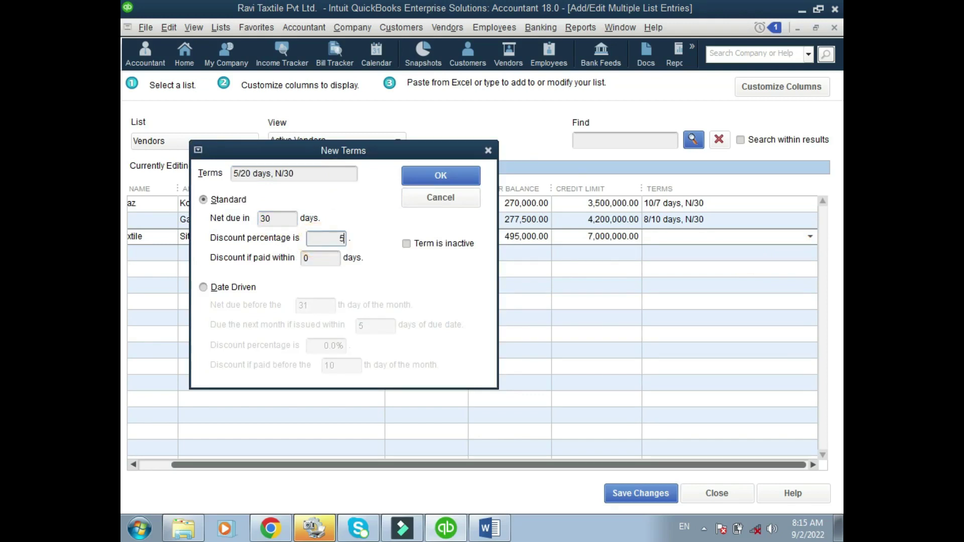
{"action": "left_click", "coordinate": [334, 259]}
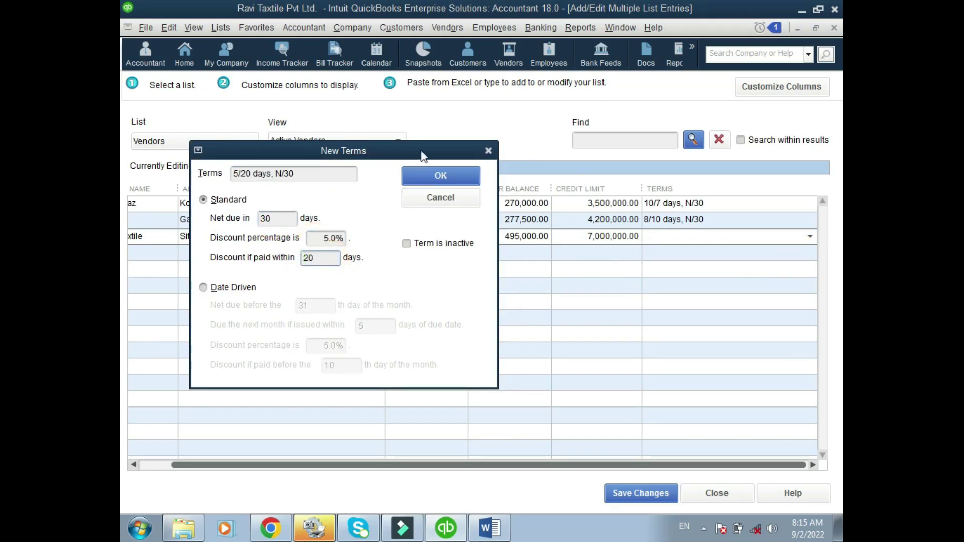
{"action": "left_click", "coordinate": [446, 176]}
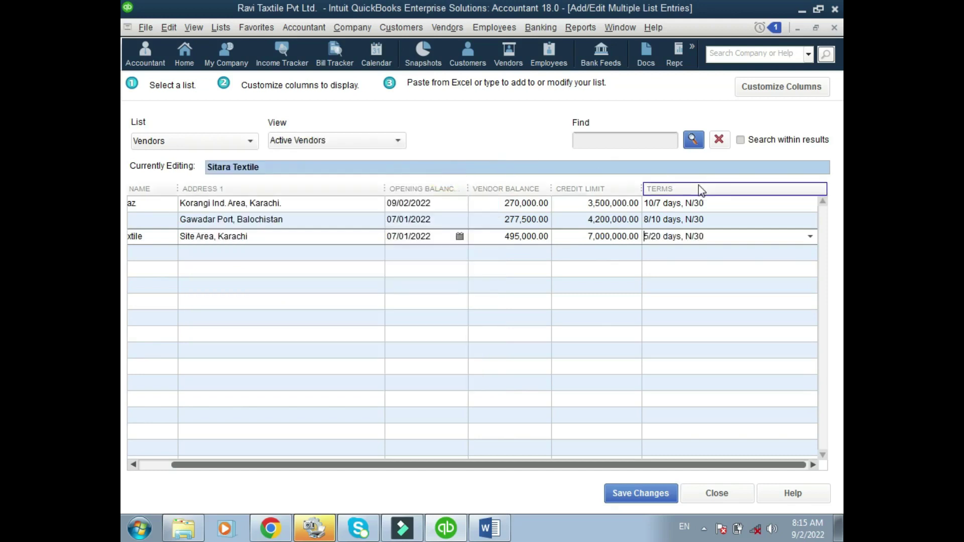
Save the vendor entries in the multiple-entry list and close it.
{"action": "left_click_drag", "start_coordinate": [400, 463], "coordinate": [296, 463]}
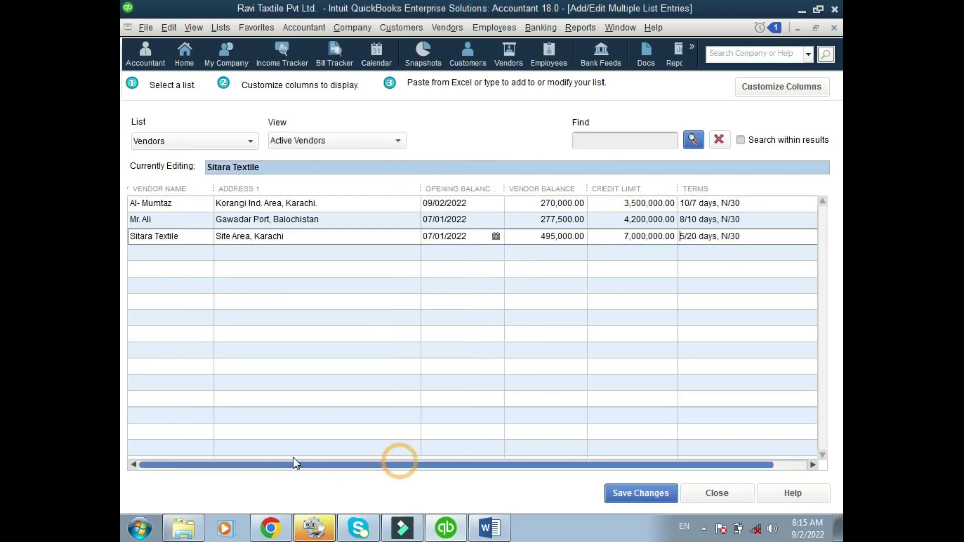
{"action": "left_click", "coordinate": [640, 494]}
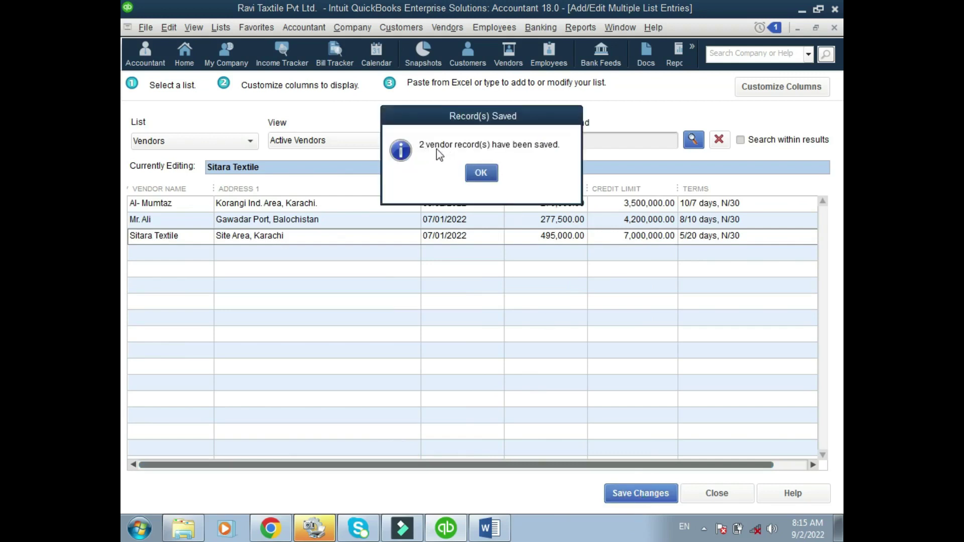
{"action": "left_click", "coordinate": [481, 170]}
{"action": "key", "text": "Escape"}
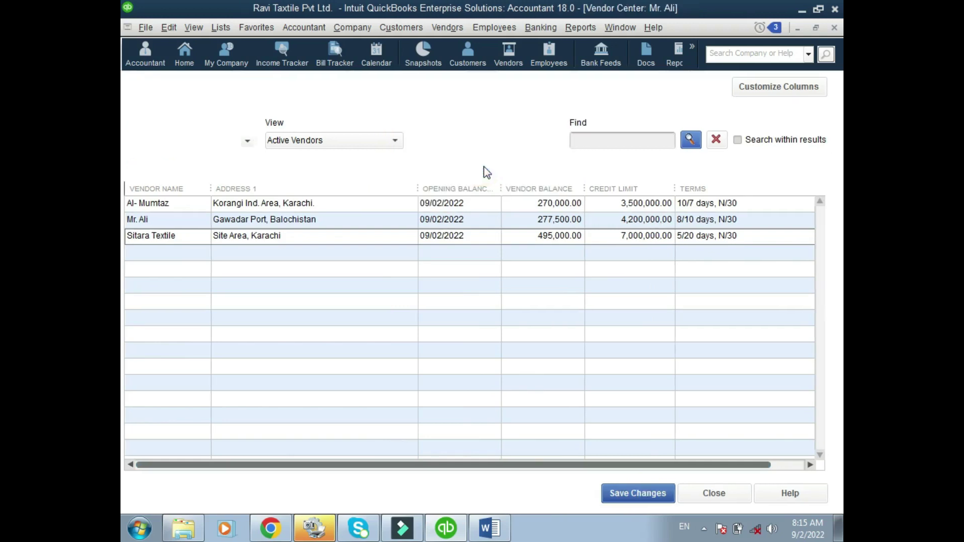
Check the terms, address and opening bill of each of the three vendors in the Vendor Center.
{"action": "left_click", "coordinate": [249, 203]}
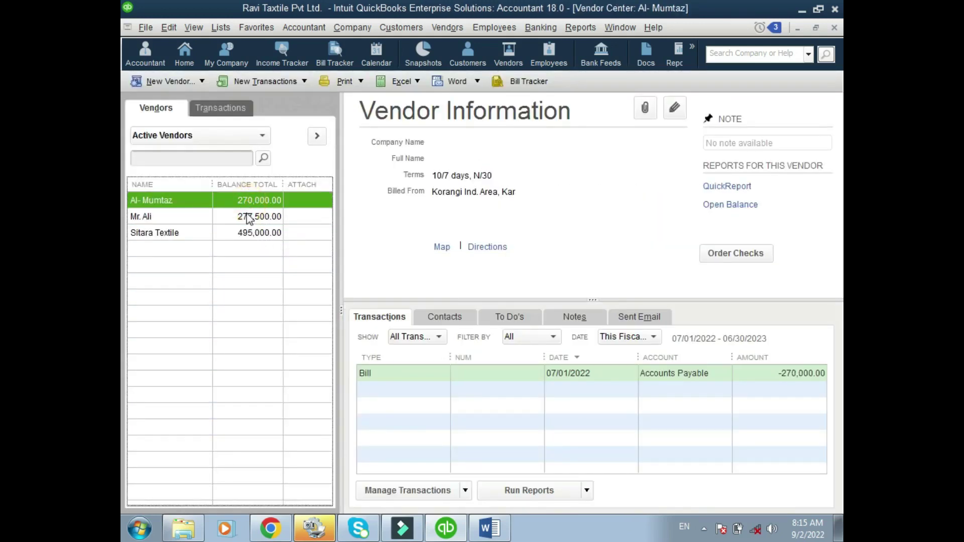
{"action": "left_click", "coordinate": [249, 218]}
{"action": "left_click", "coordinate": [251, 232]}
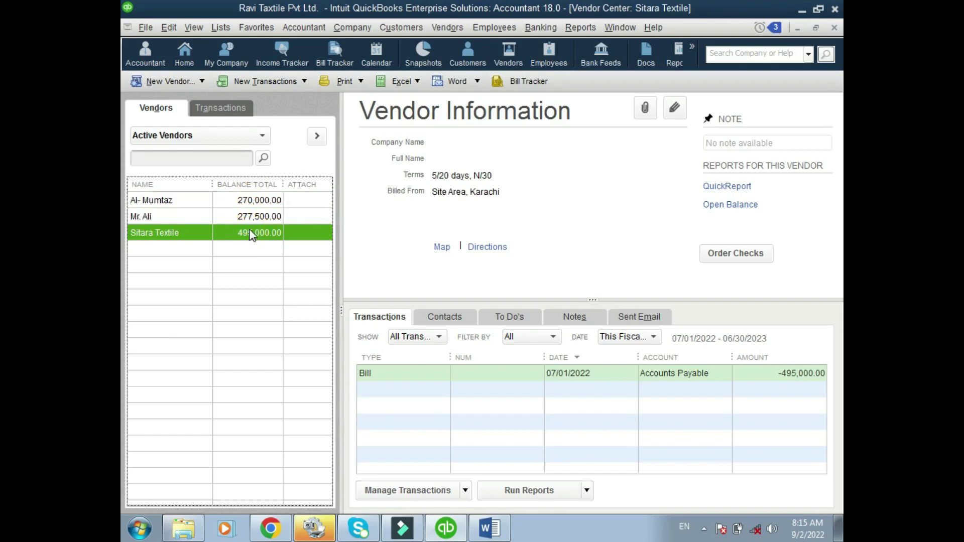
{"action": "left_click", "coordinate": [186, 205]}
{"action": "double_click", "coordinate": [186, 201]}
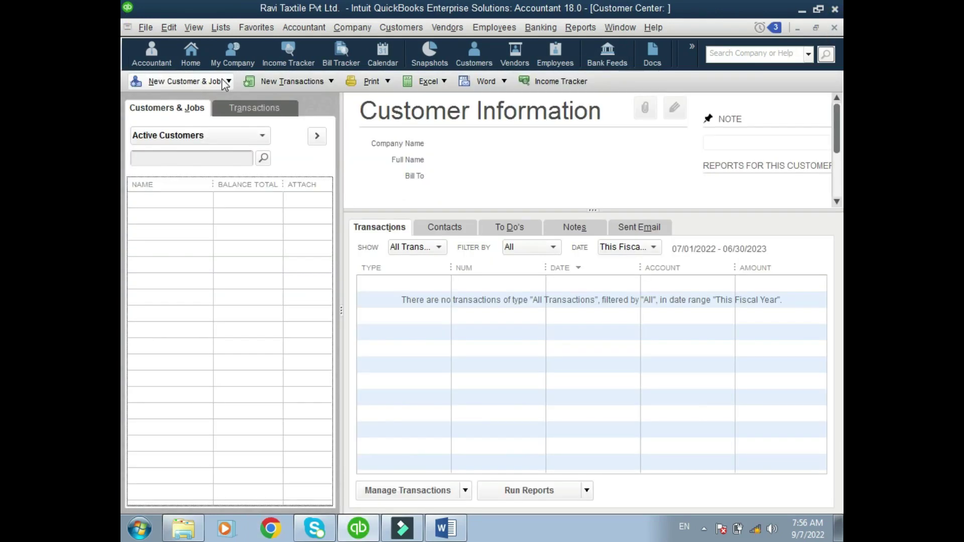
Start a new customer record, enter the first customer's name and set the opening balance to 550,000.
{"action": "left_click", "coordinate": [228, 81]}
{"action": "left_click", "coordinate": [217, 95]}
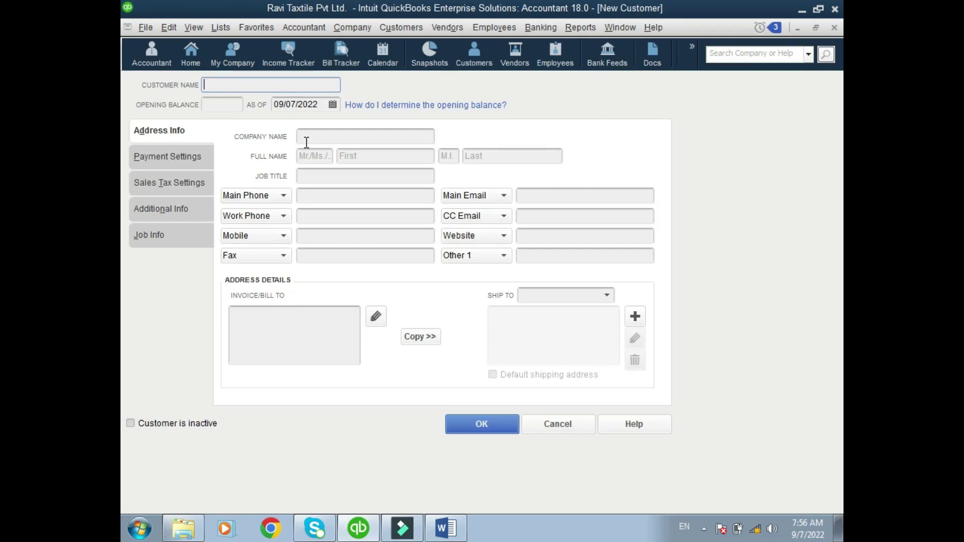
{"action": "type", "text": "H.K Bukhsh"}
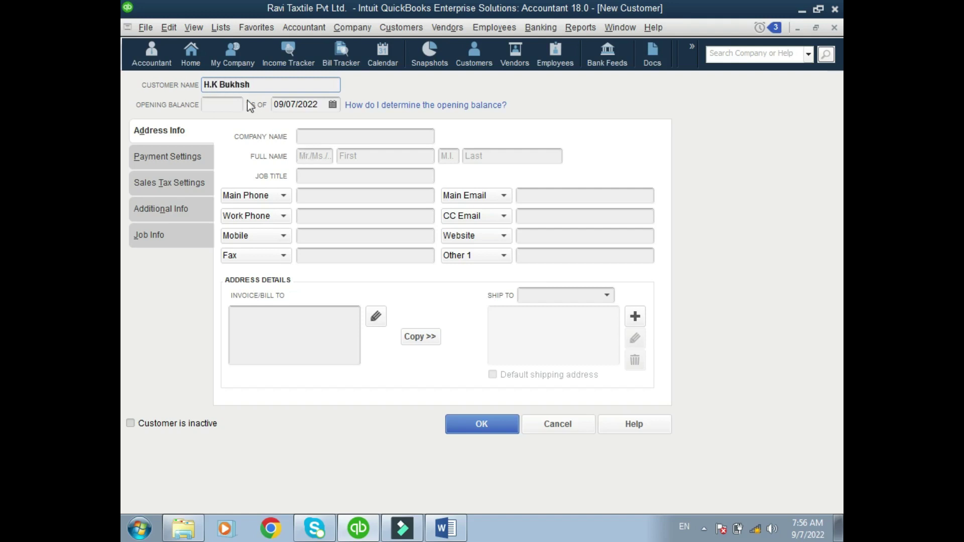
{"action": "left_click", "coordinate": [223, 106]}
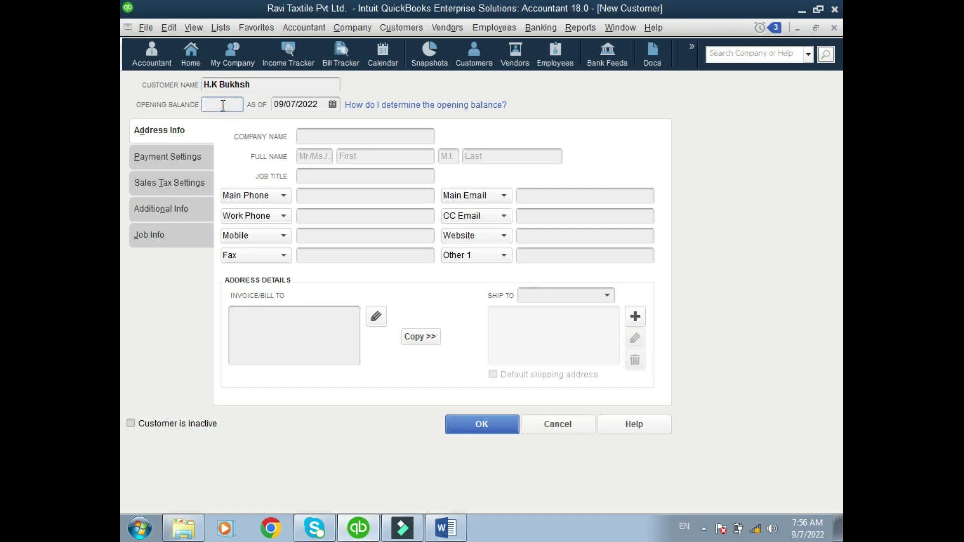
{"action": "type", "text": "55000"}
{"action": "left_click", "coordinate": [333, 104]}
{"action": "left_click", "coordinate": [227, 106]}
{"action": "type", "text": "0"}
Set the opening balance's as-of date to 07/01/2022 and save the first customer.
{"action": "left_click", "coordinate": [331, 104]}
{"action": "left_click", "coordinate": [291, 127]}
{"action": "left_click", "coordinate": [290, 127]}
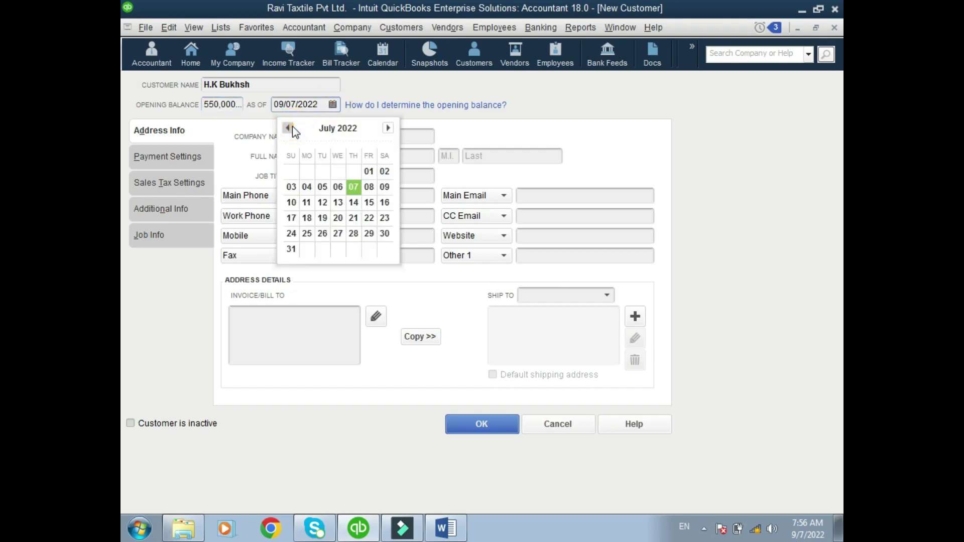
{"action": "left_click", "coordinate": [290, 128]}
{"action": "left_click", "coordinate": [387, 128]}
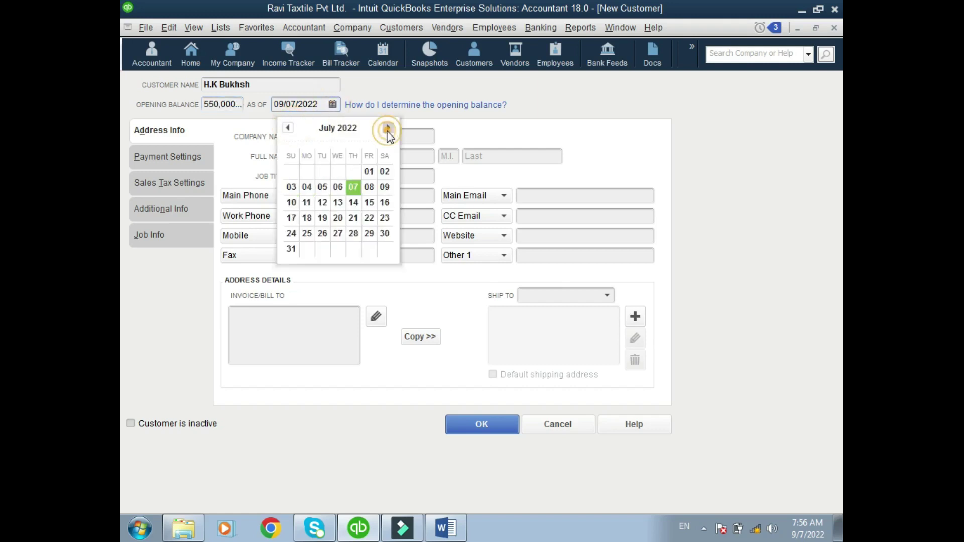
{"action": "left_click", "coordinate": [369, 171]}
{"action": "left_click", "coordinate": [489, 425]}
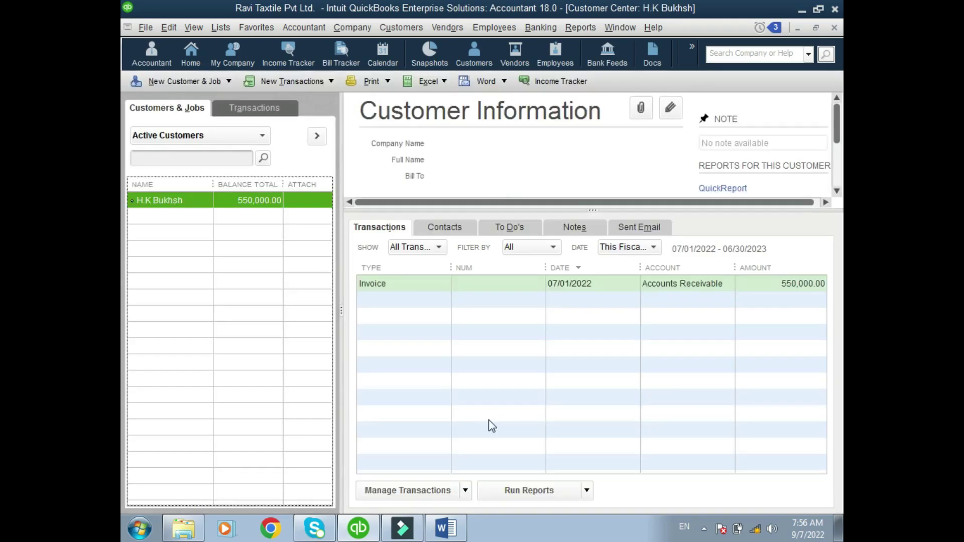
Start a new customer record named Riaz & Sons and set its opening balance to 600,000.
{"action": "key", "text": "ctrl+n"}
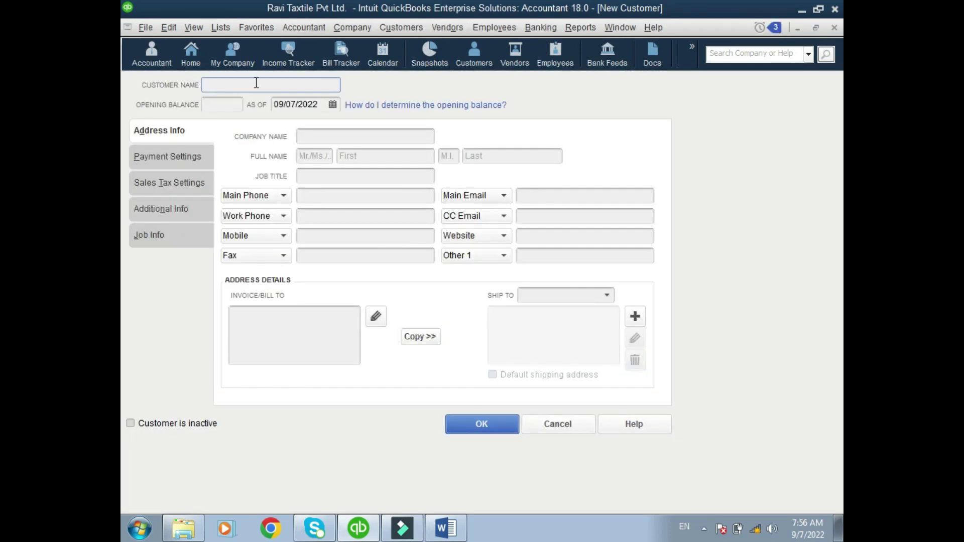
{"action": "type", "text": "Riaz & Sons"}
{"action": "left_click", "coordinate": [221, 100]}
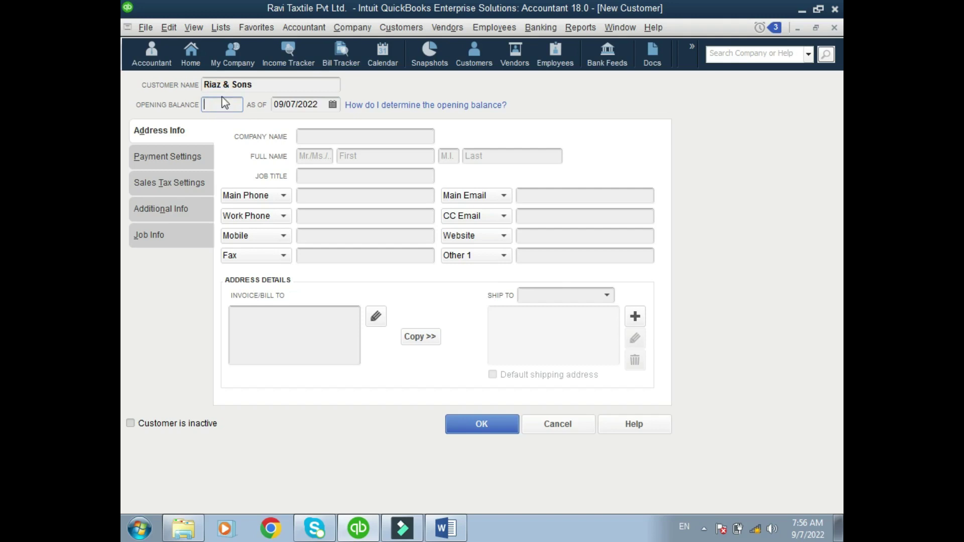
{"action": "type", "text": "600000"}
Set the as-of date of the Riaz & Sons opening balance to 07/01/2022 and save the customer.
{"action": "left_click", "coordinate": [333, 104]}
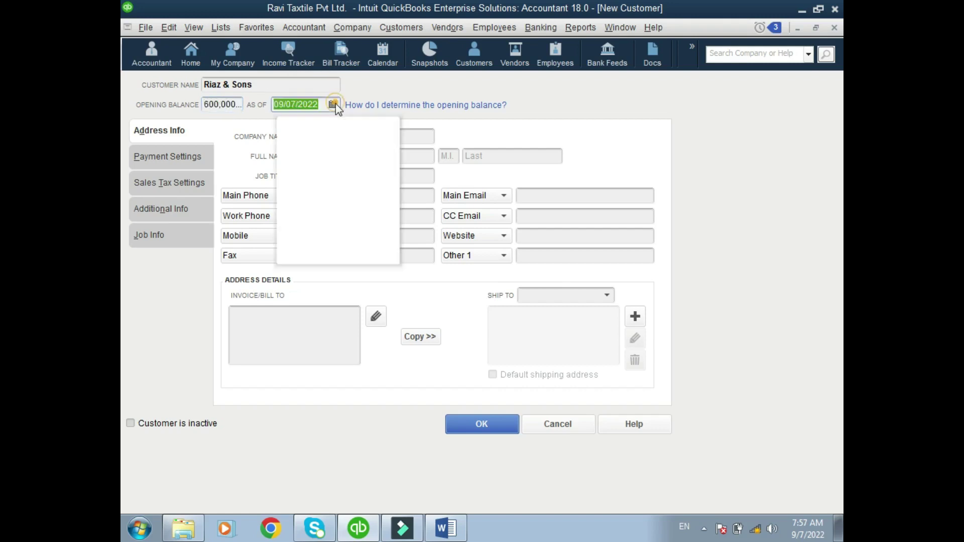
{"action": "left_click", "coordinate": [288, 128]}
{"action": "left_click", "coordinate": [288, 127]}
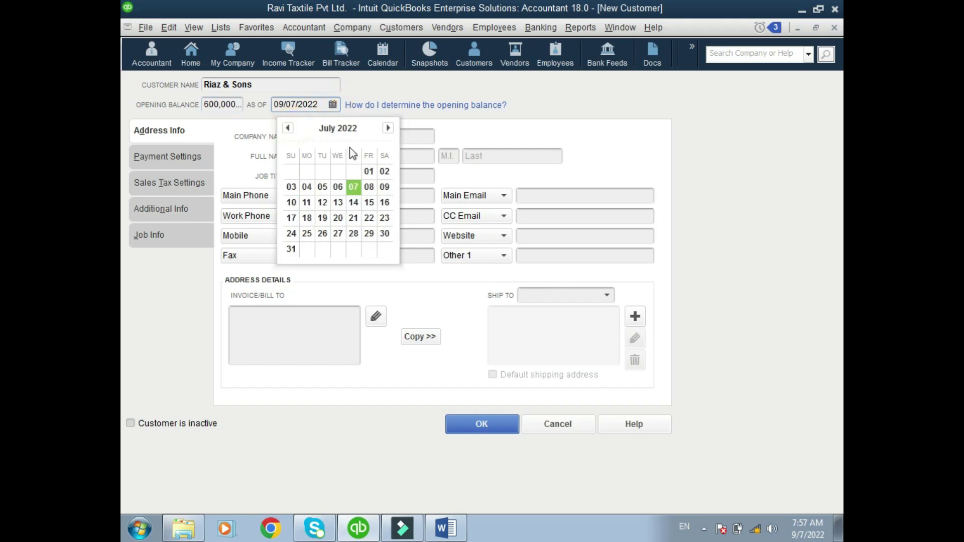
{"action": "left_click", "coordinate": [368, 171]}
{"action": "left_click", "coordinate": [486, 427]}
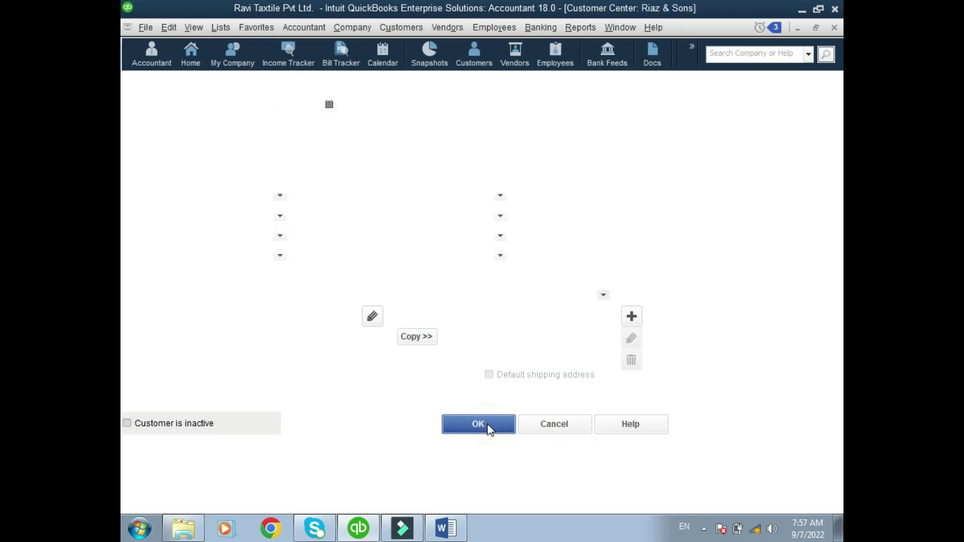
Start a new customer record named Akhter & sons and set its opening balance to 200,000.
{"action": "left_click", "coordinate": [213, 83]}
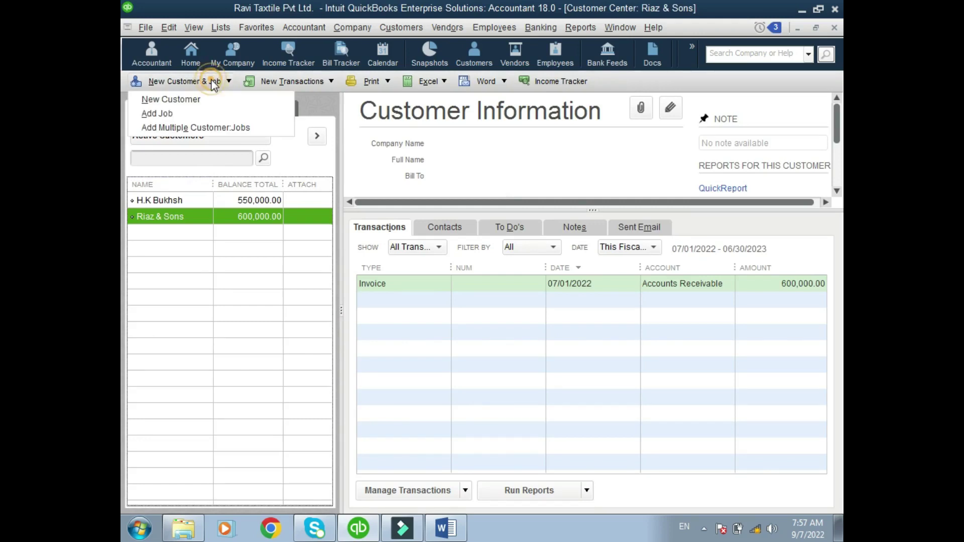
{"action": "left_click", "coordinate": [206, 99]}
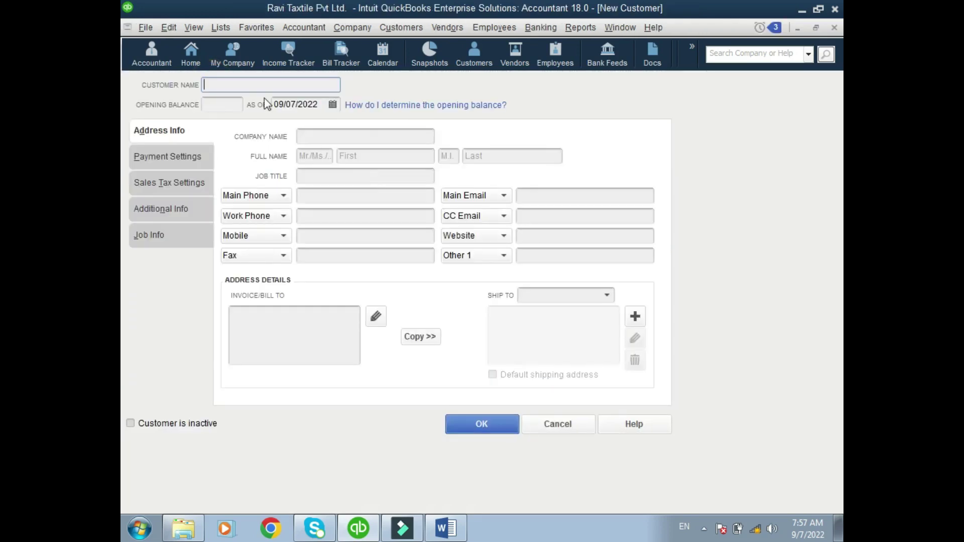
{"action": "type", "text": "Akhter & sons"}
{"action": "left_click", "coordinate": [224, 104]}
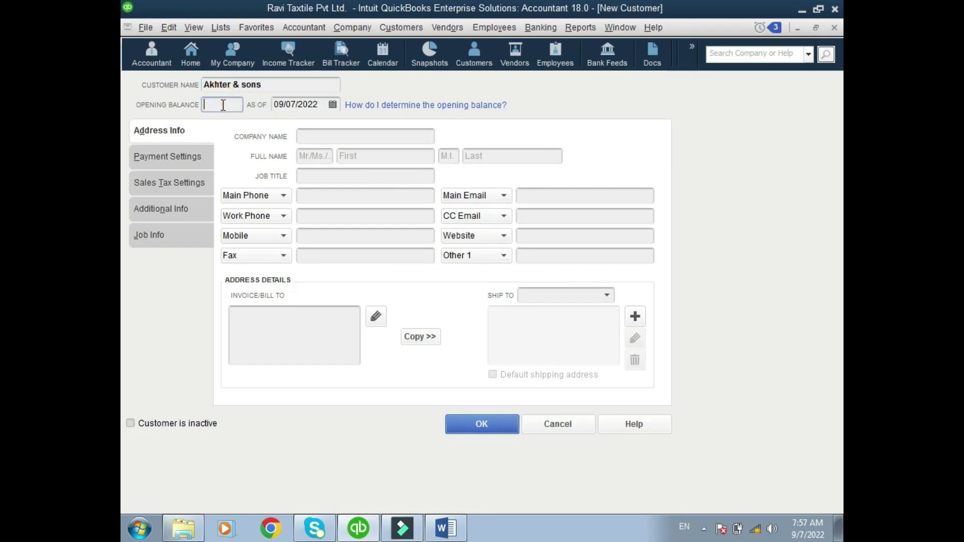
{"action": "type", "text": "2"}
{"action": "type", "text": "0"}
{"action": "key", "text": "BackSpace"}
{"action": "type", "text": "00,000"}
{"action": "key", "text": "Tab"}
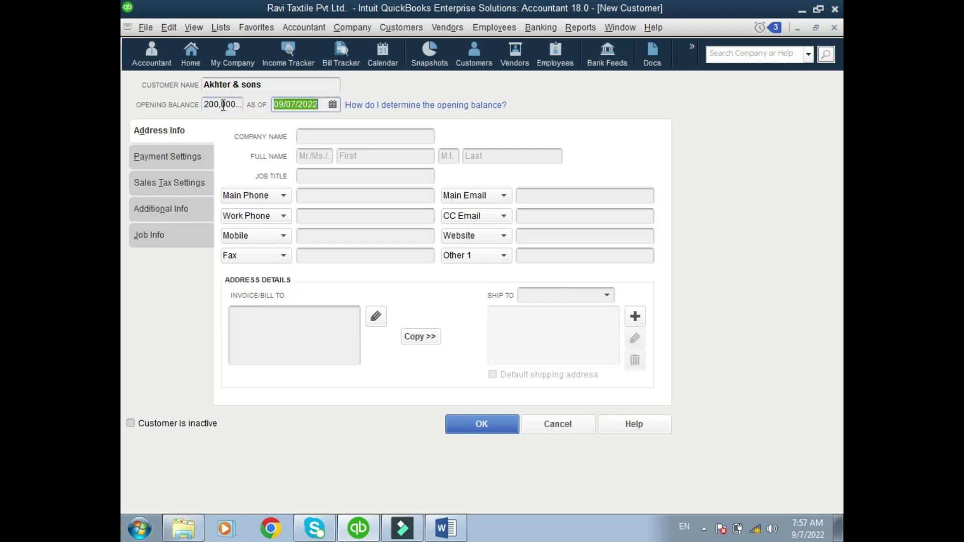
Set the as-of date of the Akhter & sons opening balance to 07/01/2022 and save the customer.
{"action": "left_click", "coordinate": [336, 105]}
{"action": "left_click", "coordinate": [287, 128]}
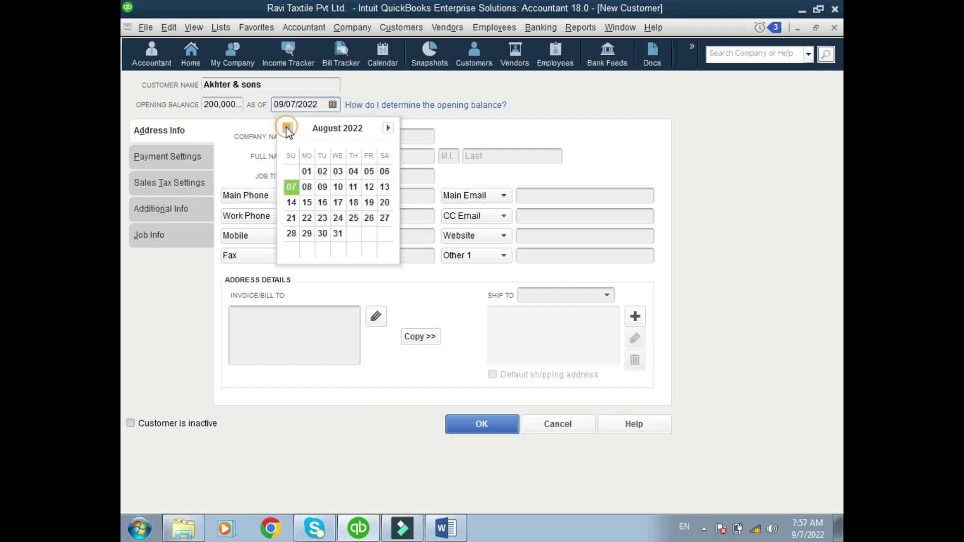
{"action": "left_click", "coordinate": [287, 128]}
{"action": "left_click", "coordinate": [369, 172]}
{"action": "left_click", "coordinate": [468, 425]}
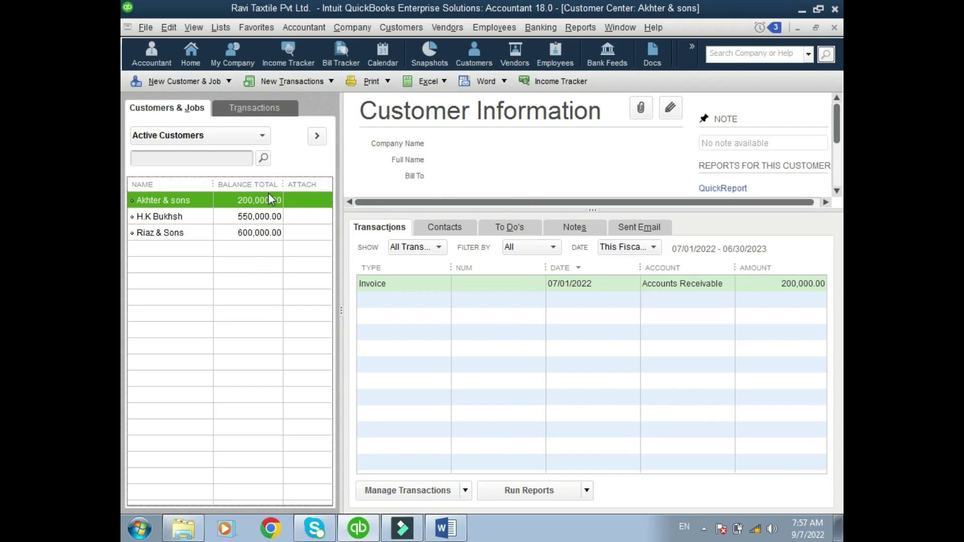
Start a new customer record, enter the fourth customer's name and set the opening balance to 300,000.
{"action": "key", "text": "ctrl+n"}
{"action": "type", "text": "S"}
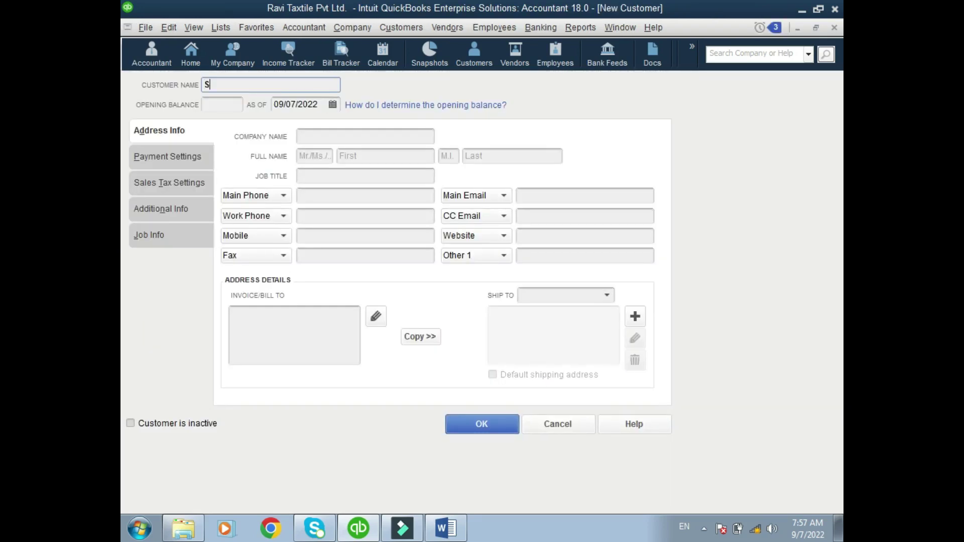
{"action": "type", "text": "heikh"}
{"action": "left_click", "coordinate": [223, 106]}
{"action": "type", "text": "2"}
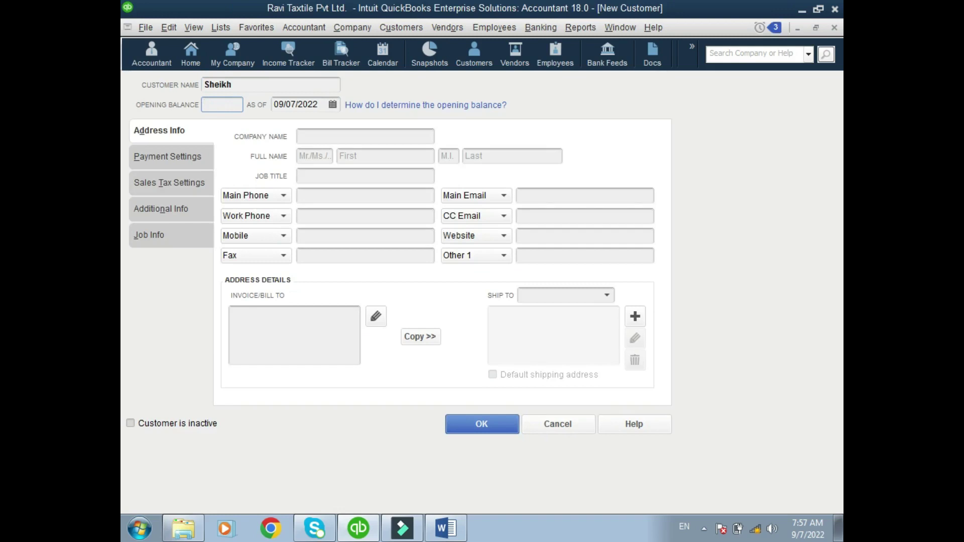
{"action": "type", "text": "300000"}
Set the fourth customer's opening balance as-of date to 07/01/2022 and save the customer.
{"action": "left_click", "coordinate": [333, 105]}
{"action": "left_click", "coordinate": [288, 128]}
{"action": "left_click", "coordinate": [288, 128]}
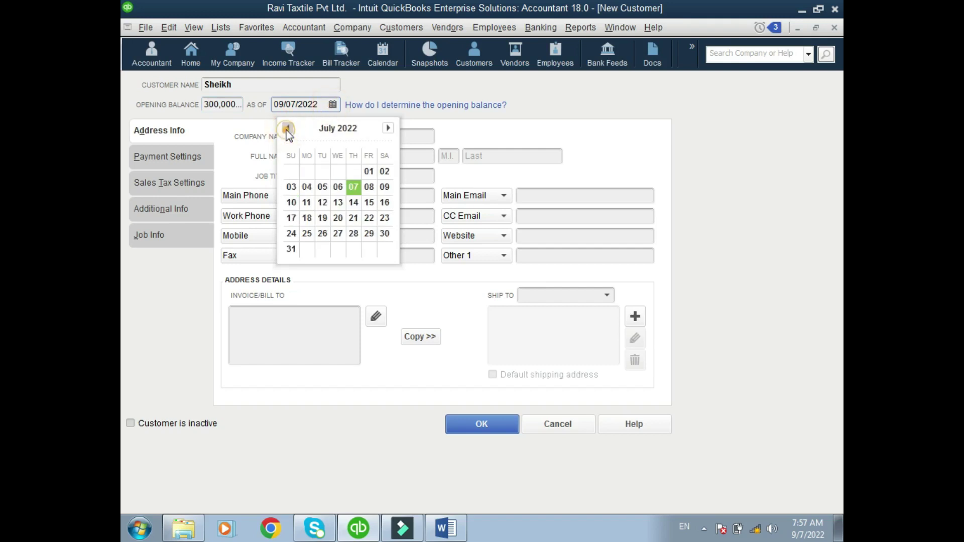
{"action": "left_click", "coordinate": [370, 172]}
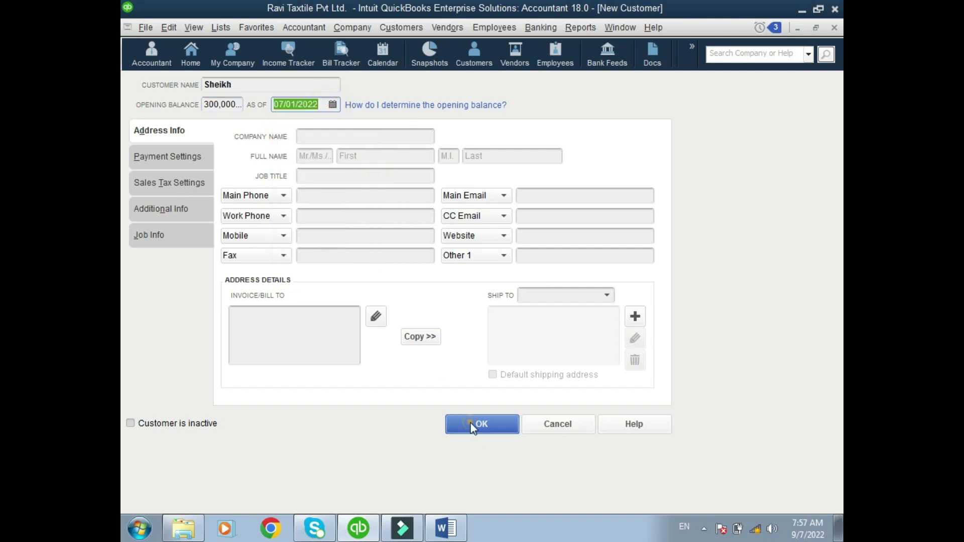
{"action": "left_click", "coordinate": [476, 426]}
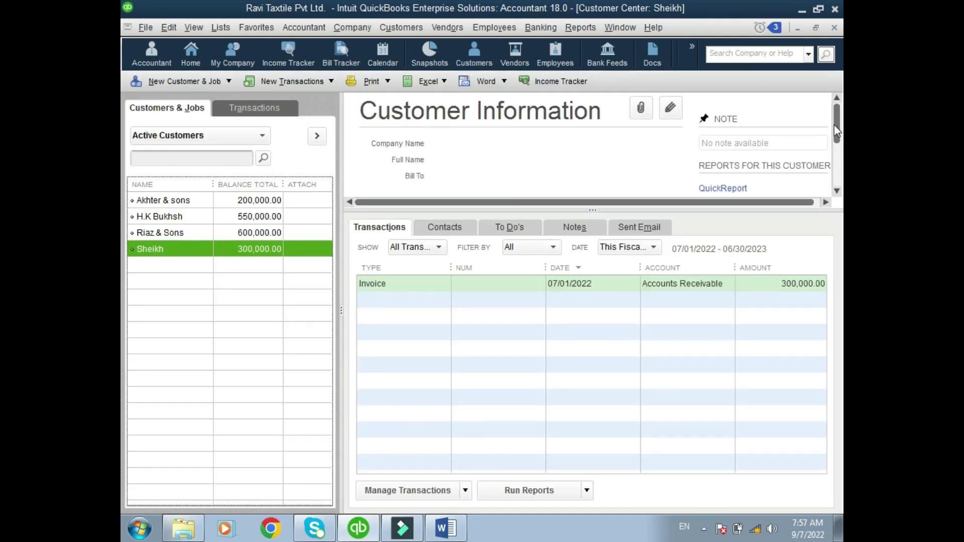